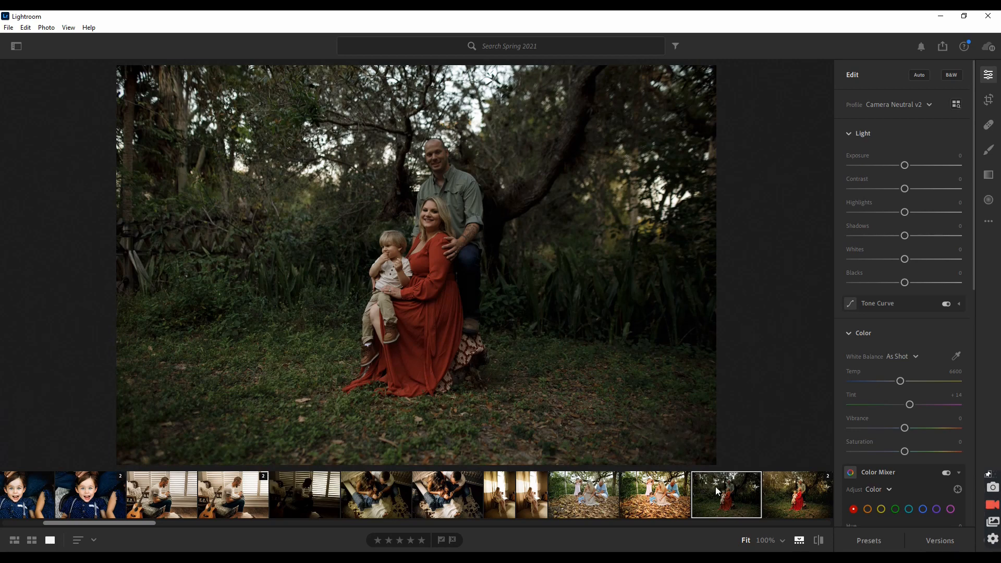
- Apply the #12 preset from the Wandering Tribe ~ Nomadic collection to the unedited family photo
left_click(779, 497)
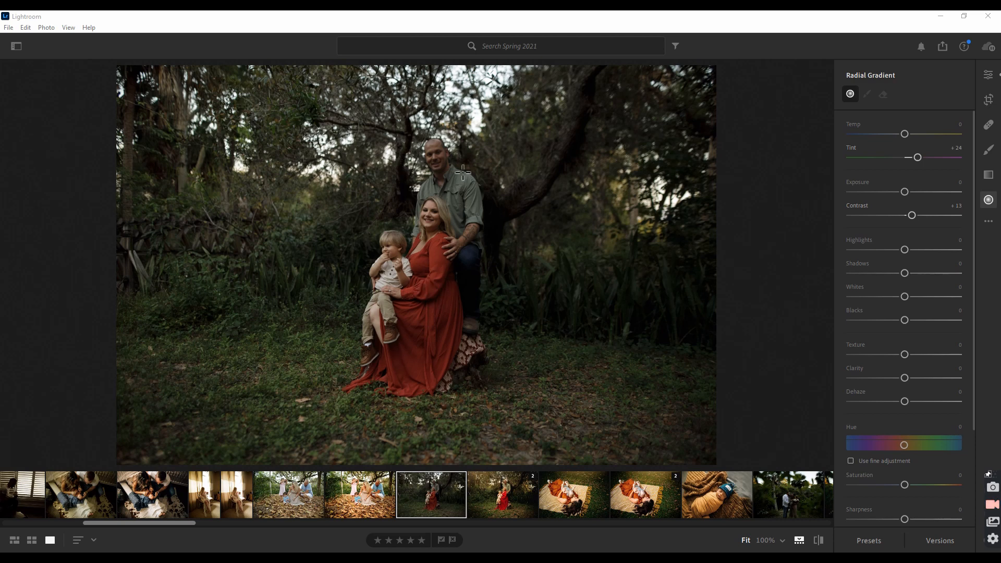
left_click(874, 545)
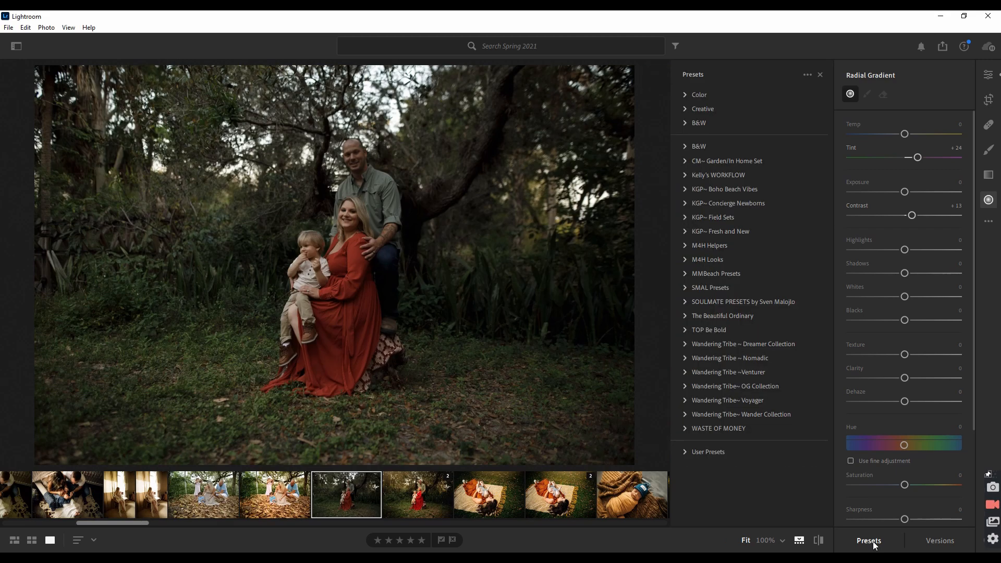
left_click(684, 357)
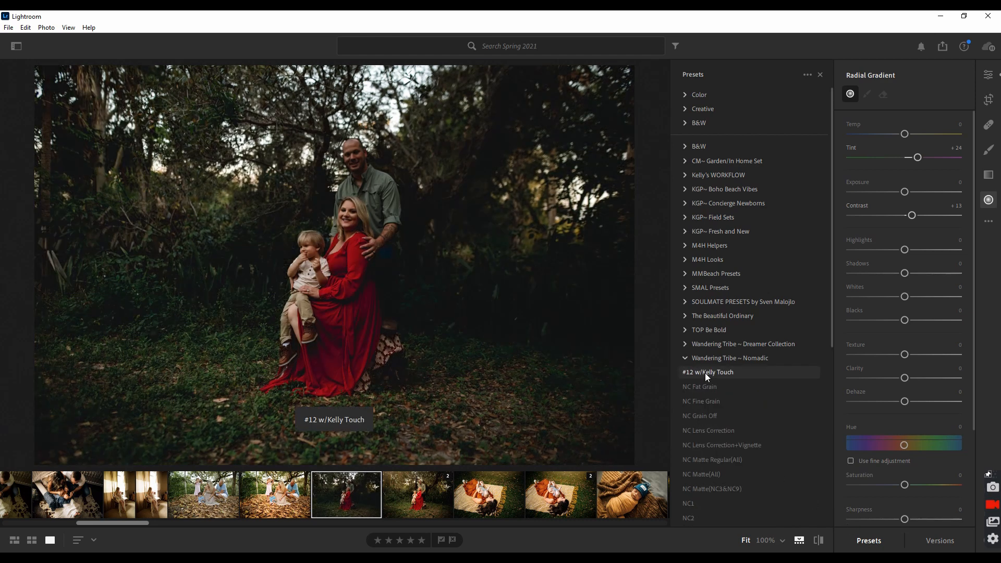
left_click(704, 374)
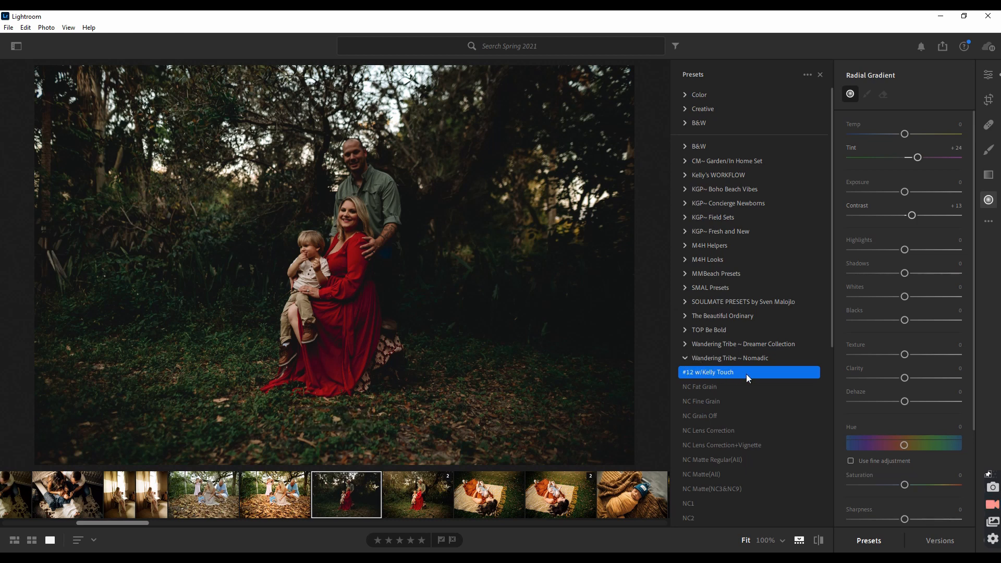
left_click(684, 358)
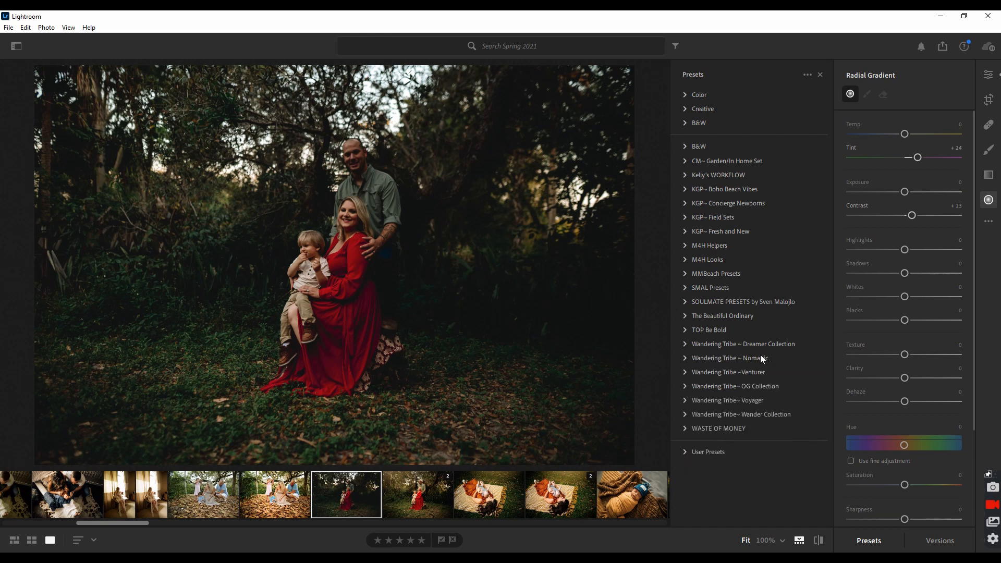
- Raise the family photo's Texture to +21
left_click(988, 75)
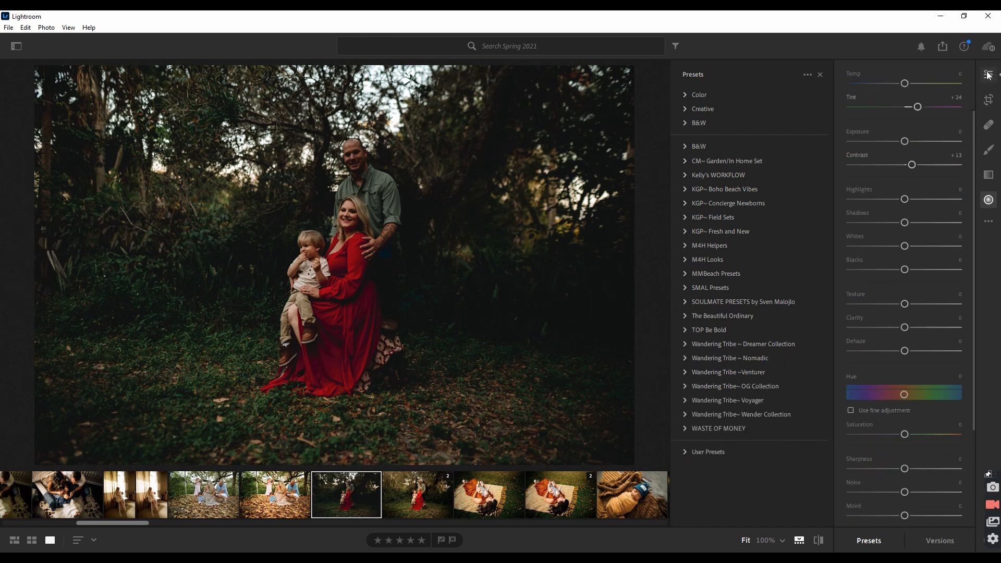
scroll(912, 405, "down", 10)
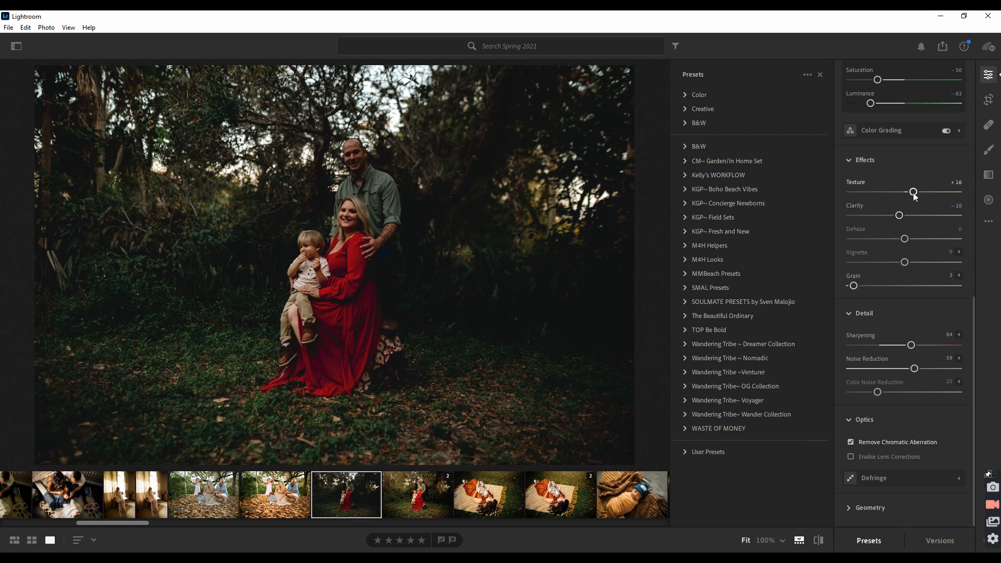
left_click_drag(914, 192, 916, 192)
- Warm and brighten the photo with Temp 7360, Tint +9 and Exposure +0.58
scroll(908, 360, "up", 6)
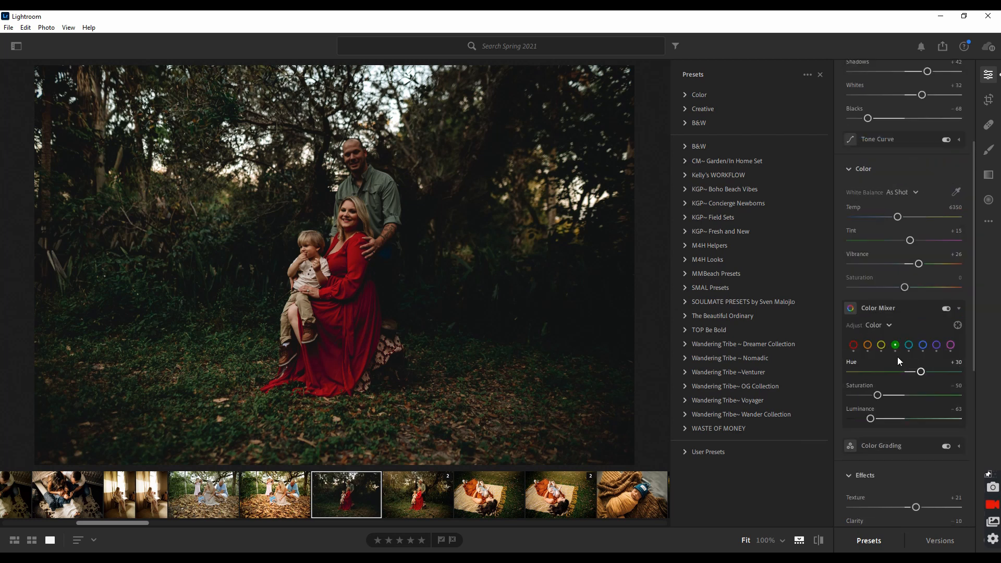
scroll(908, 325, "up", 3)
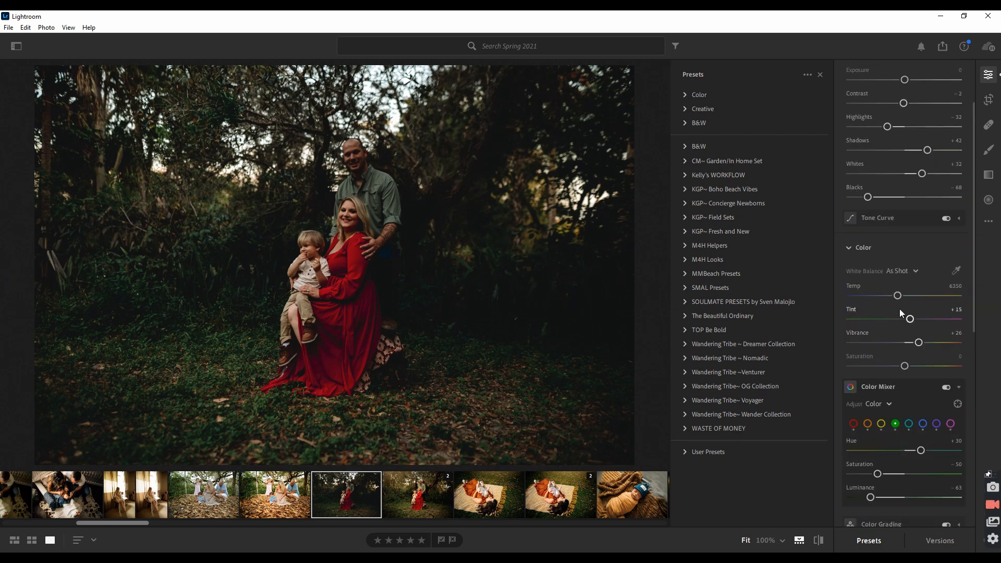
left_click_drag(898, 295, 908, 319)
scroll(909, 329, "up", 3)
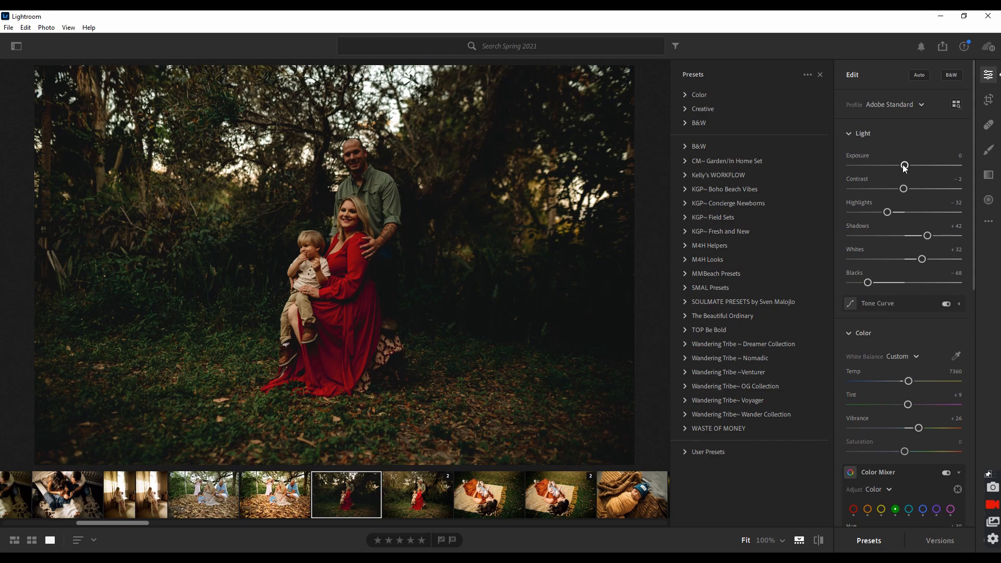
left_click_drag(905, 165, 911, 166)
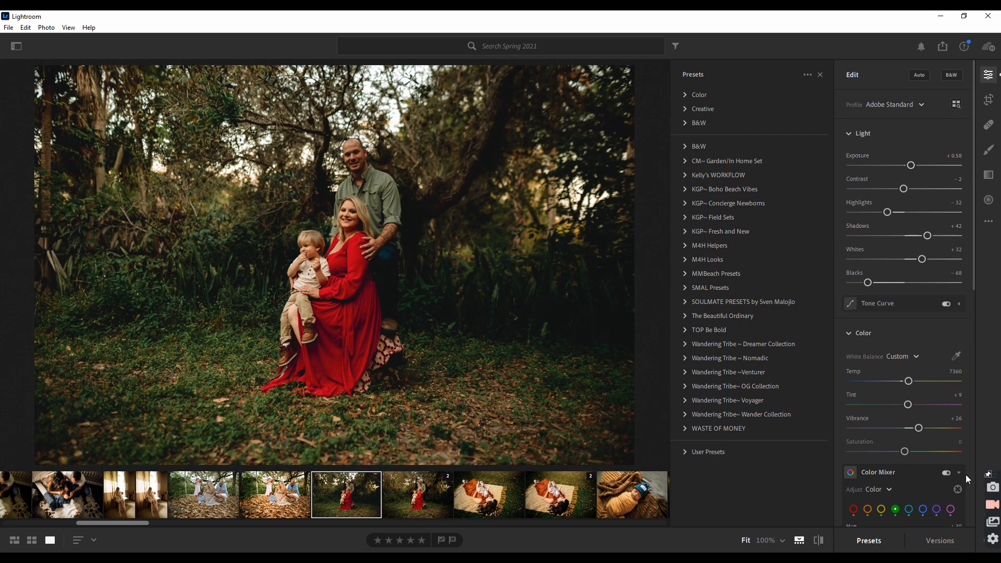
- Place a radial gradient around the family and set its Tint to +21 and Exposure to +0.24
left_click(990, 201)
left_click_drag(410, 205, 562, 379)
left_click_drag(425, 288, 449, 349)
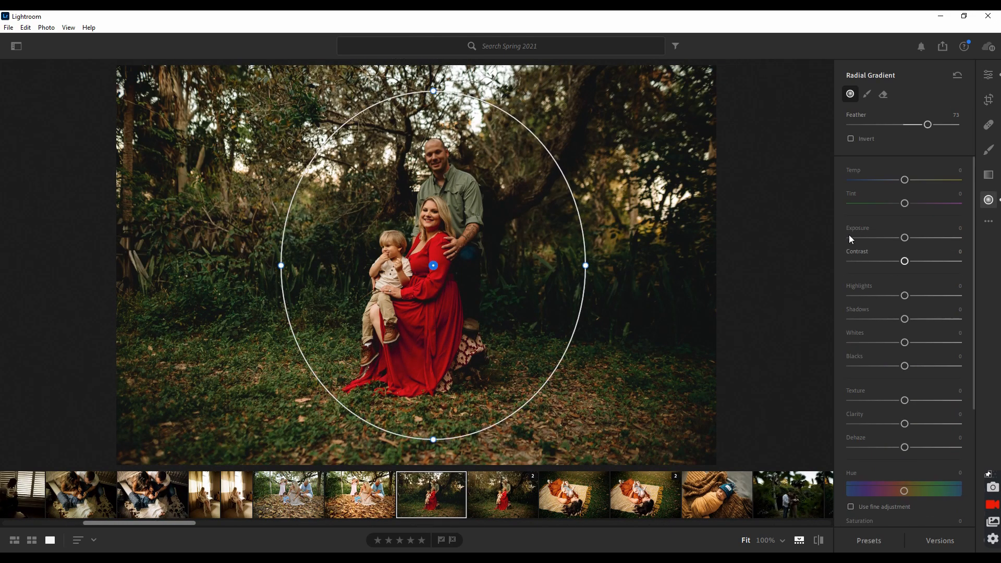
left_click_drag(905, 203, 917, 204)
left_click_drag(904, 237, 908, 239)
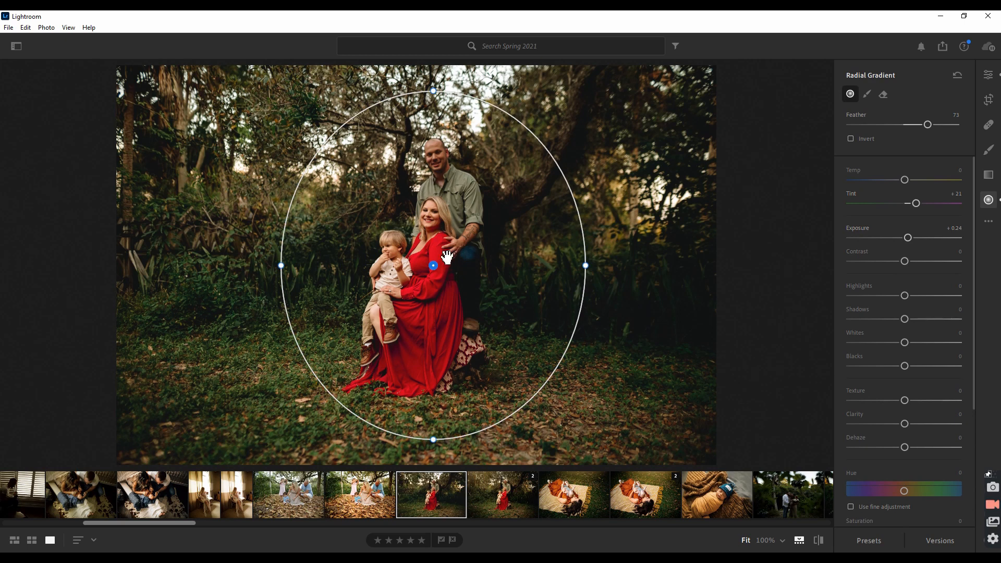
left_click_drag(437, 275, 435, 270)
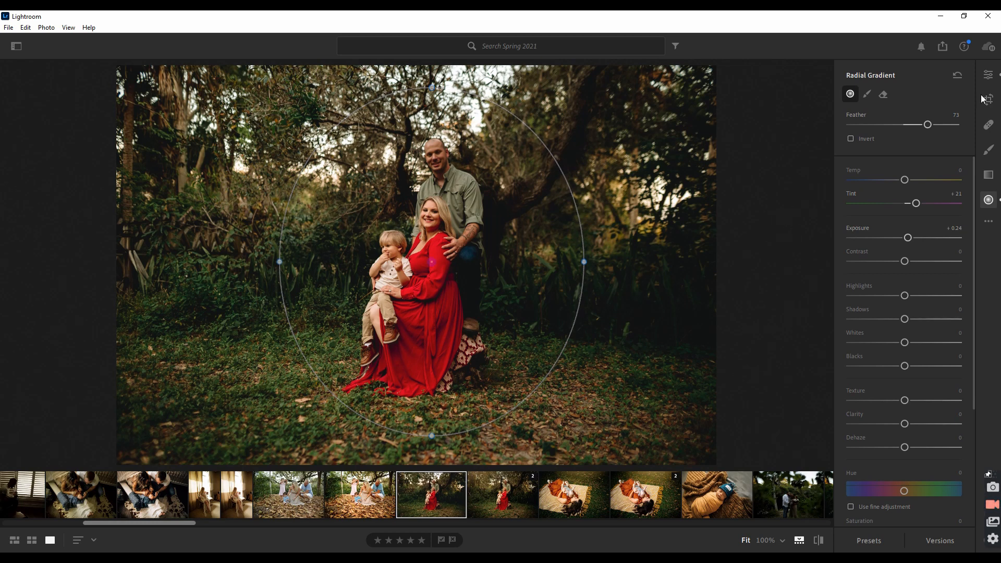
- Shift the greens' hue further toward aqua and slightly lower their saturation in the Color Mixer
left_click(988, 75)
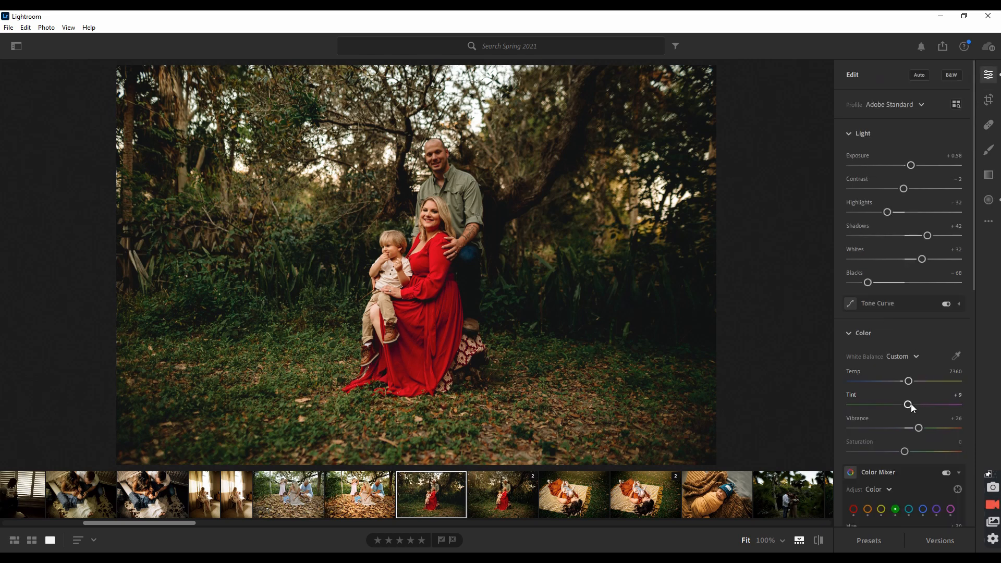
scroll(912, 405, "down", 5)
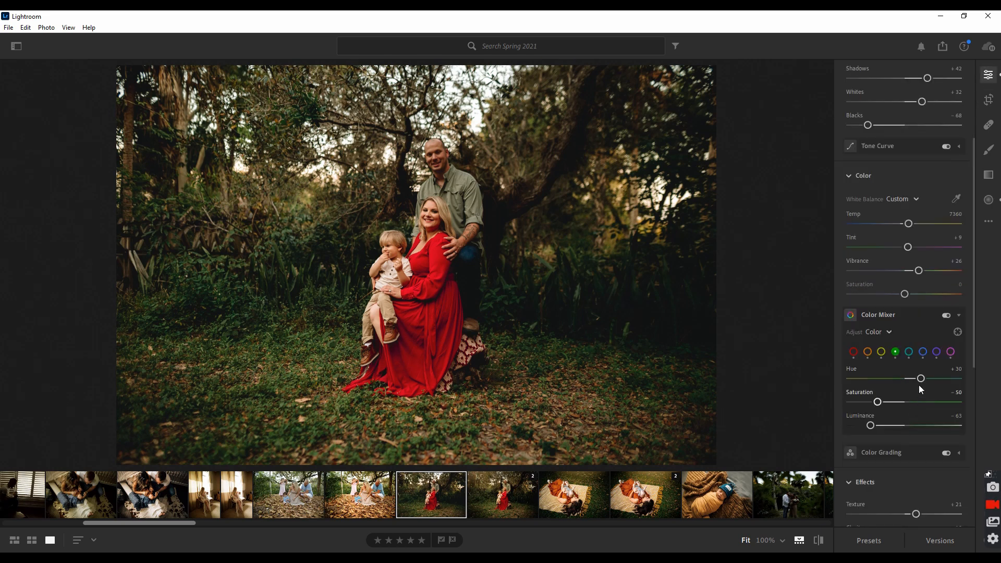
left_click_drag(931, 380, 932, 380)
left_click_drag(878, 402, 875, 403)
- Widen and reposition the existing radial gradient around the family, setting its Exposure to +0.36 and Temp to +12
left_click(988, 200)
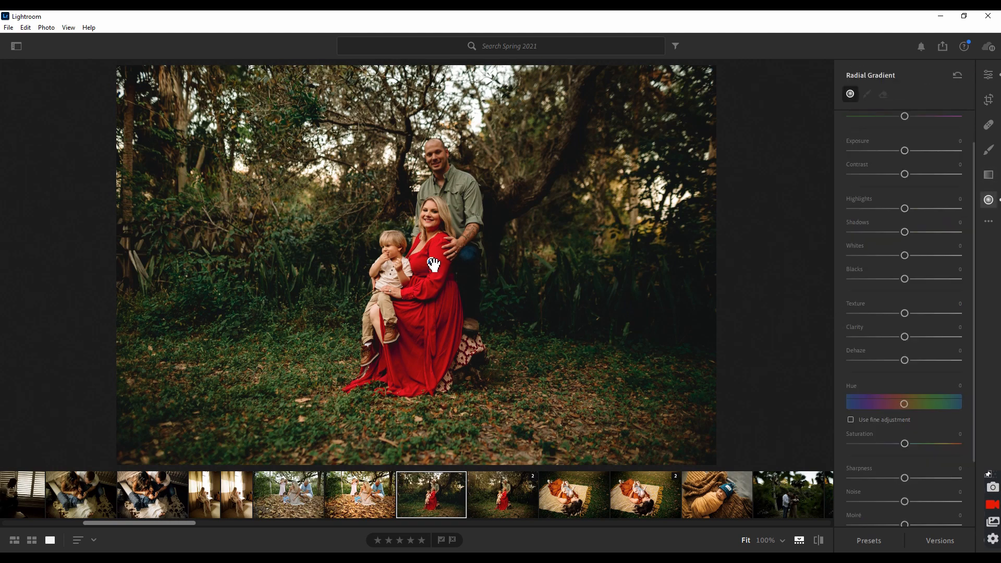
left_click(432, 262)
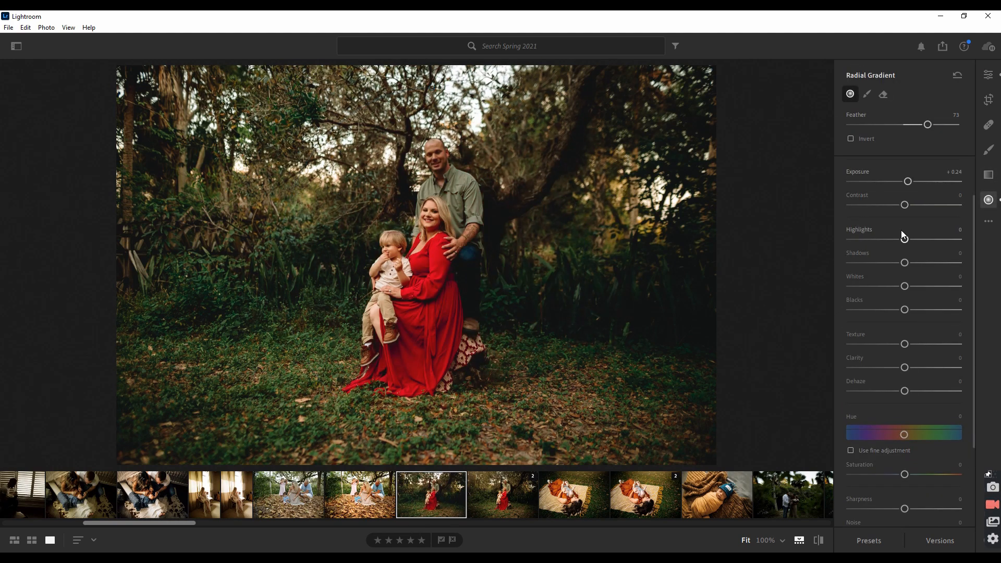
scroll(903, 235, "up", 2)
left_click_drag(908, 238, 909, 239)
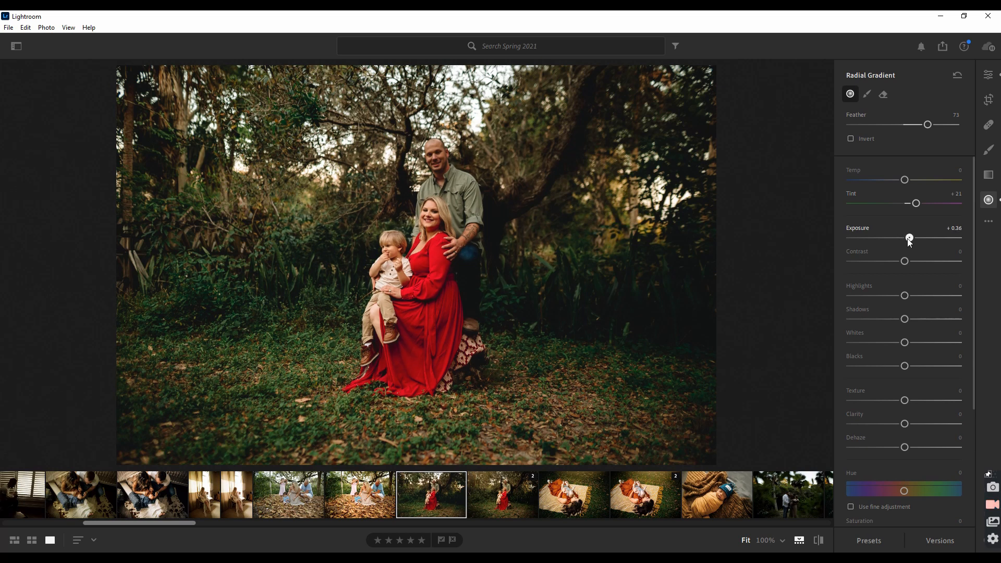
left_click_drag(584, 261, 600, 261)
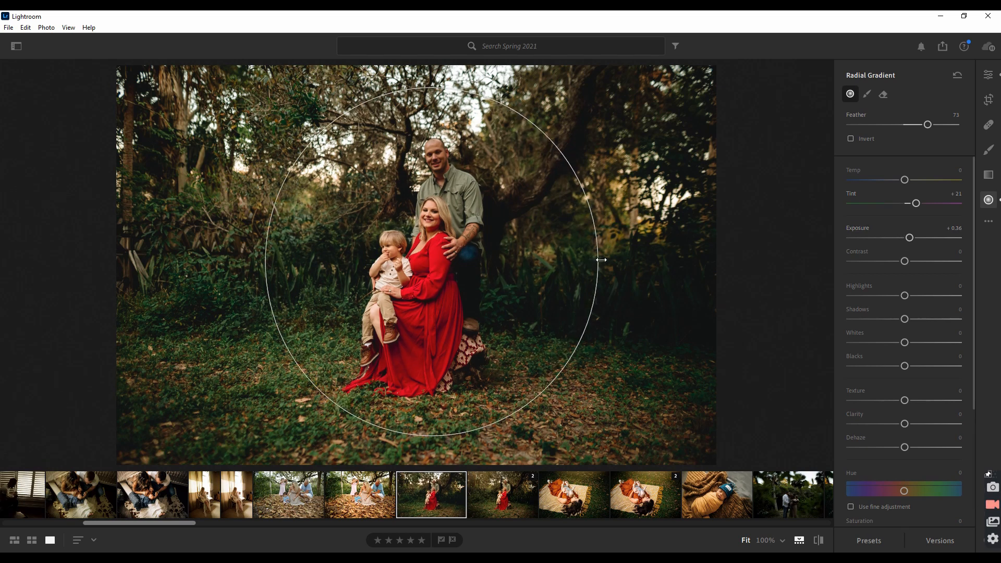
left_click_drag(483, 258, 475, 250)
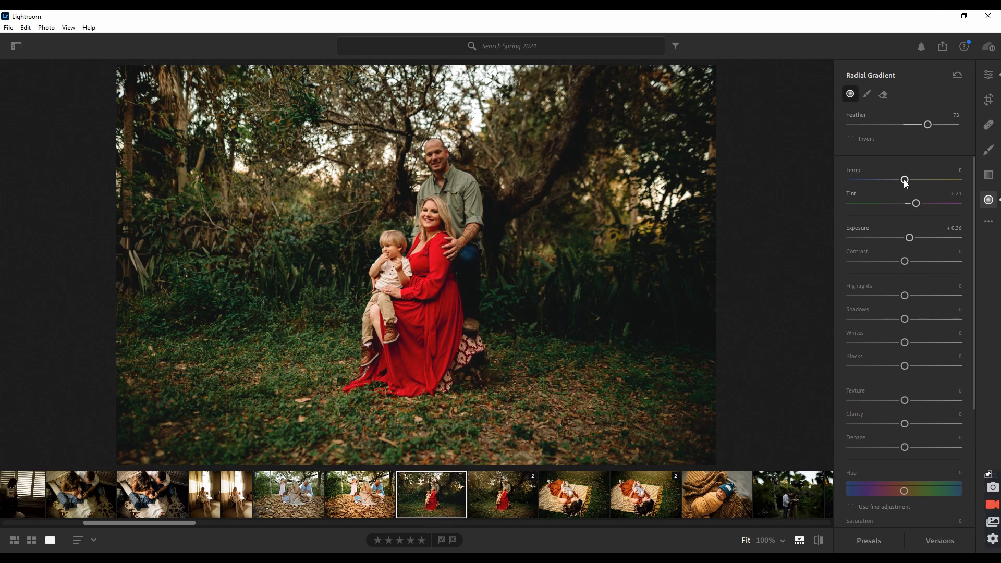
left_click_drag(904, 179, 912, 179)
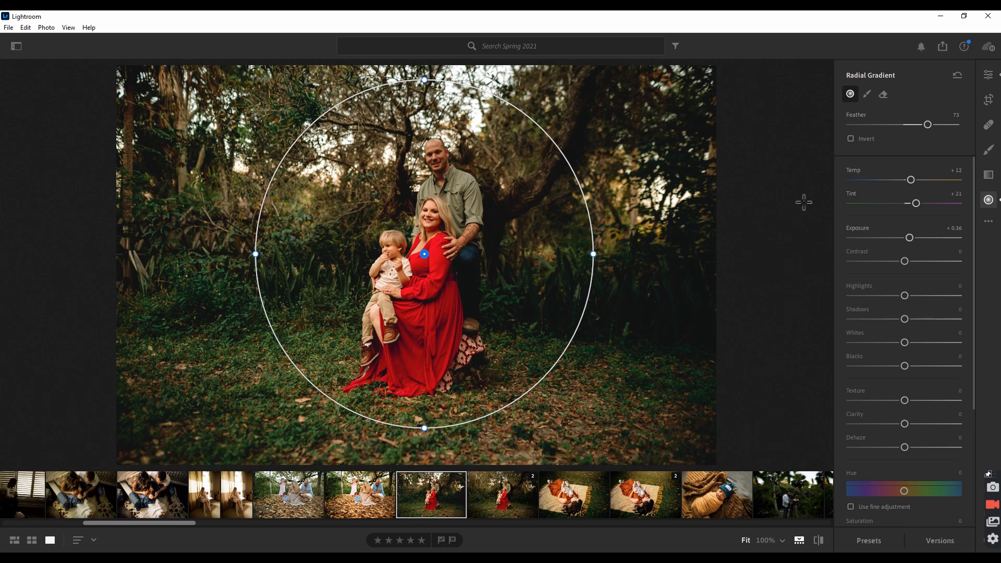
- Brush over the father's face and the mother with Temp +8, Tint -5, Exposure +0.40 and brush size 12
left_click(988, 150)
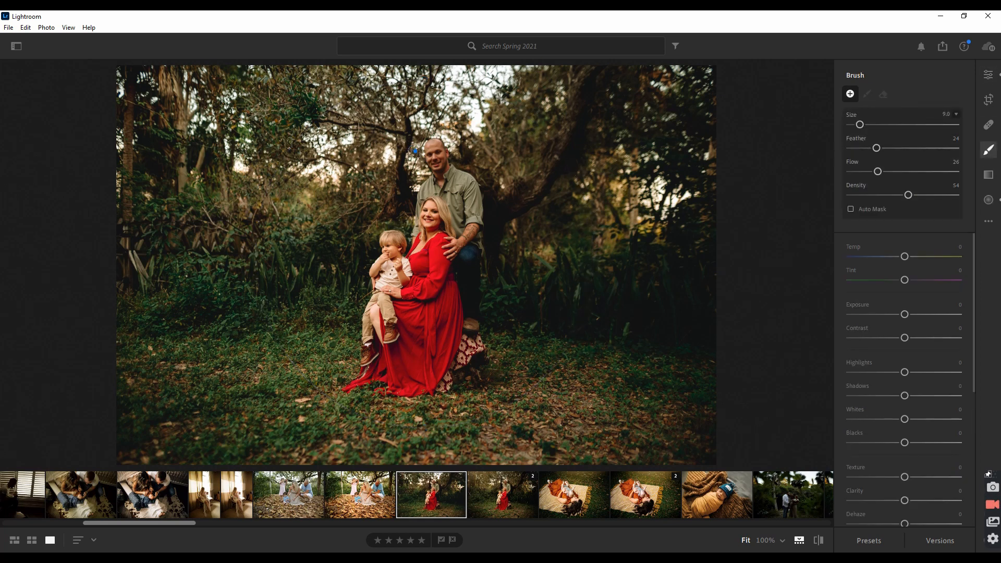
scroll(430, 165, "up", 3)
left_click_drag(904, 314, 910, 314)
left_click_drag(904, 257, 902, 280)
left_click(438, 150)
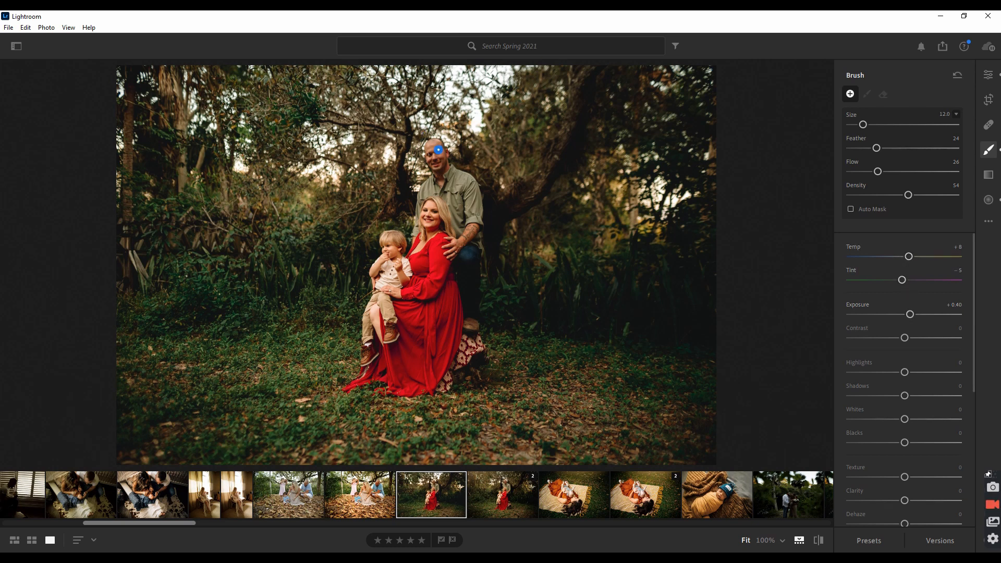
left_click_drag(438, 150, 452, 204)
mouse_move(434, 156)
left_mouse_down()
mouse_move(419, 137)
mouse_move(437, 152)
mouse_move(455, 220)
mouse_move(434, 151)
mouse_move(444, 169)
mouse_move(440, 162)
left_mouse_up()
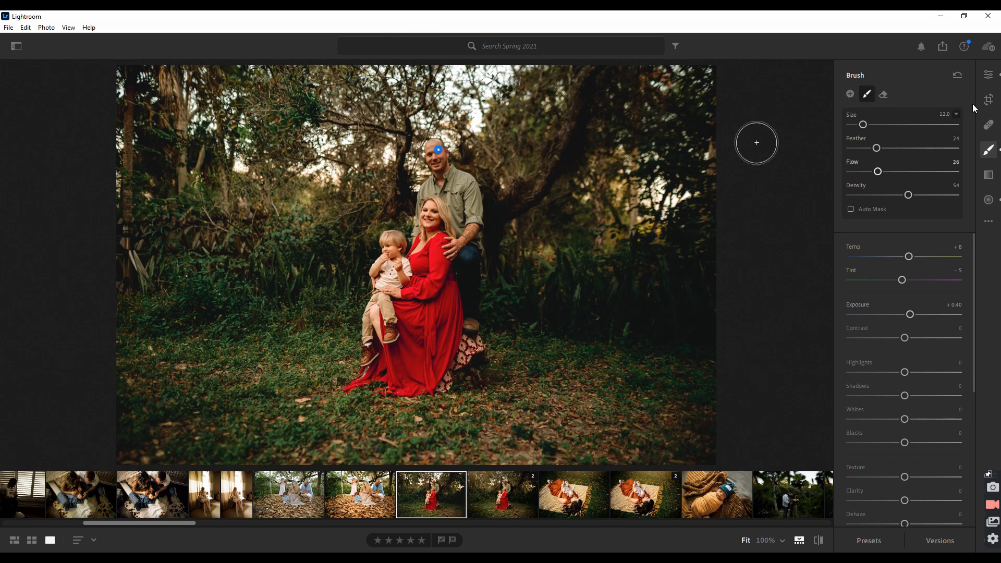
- Strengthen the brushed adjustment with Exposure +0.84 and Contrast +19, and raise its Tint slightly
mouse_move(909, 315)
left_mouse_down()
mouse_move(916, 344)
mouse_move(915, 315)
left_mouse_up()
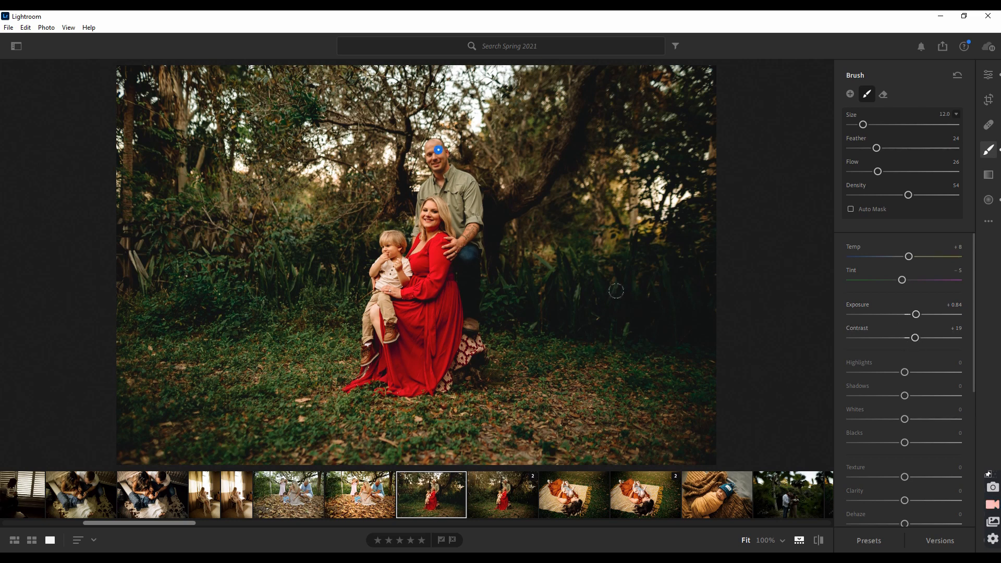
left_click_drag(901, 280, 905, 281)
left_click(988, 74)
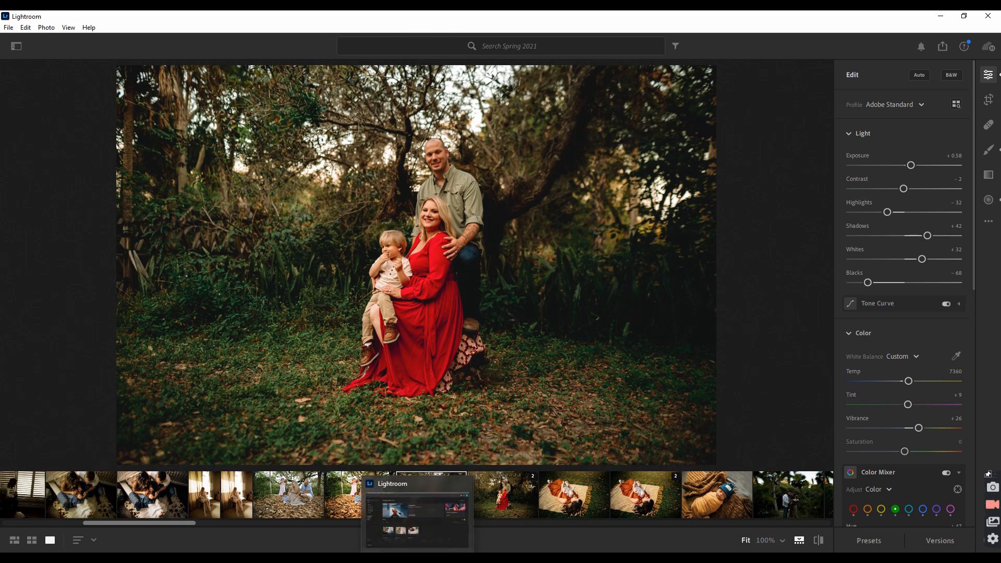
- Send the edited family photo to Photoshop for further editing
right_click(371, 559)
right_click(458, 353)
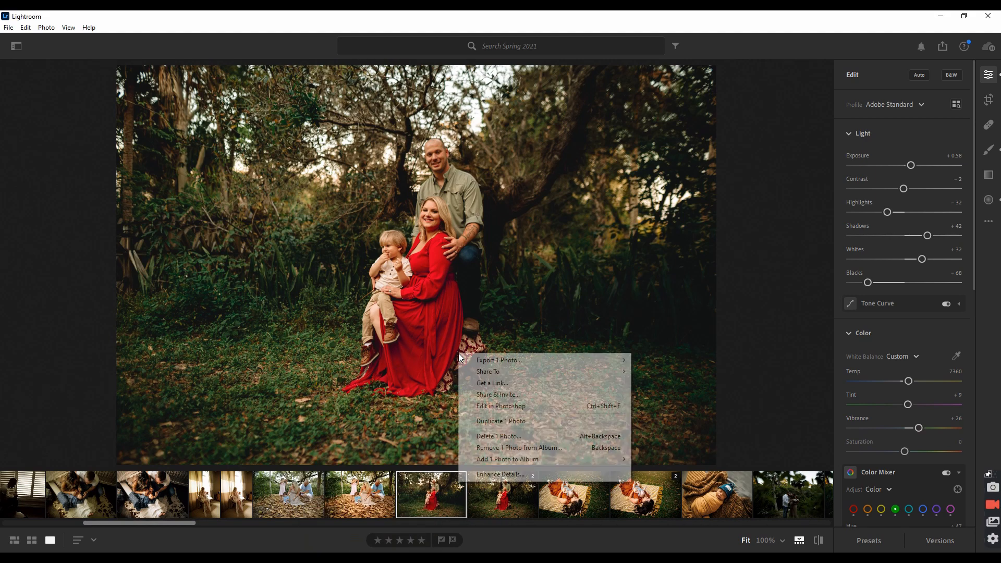
left_click(485, 405)
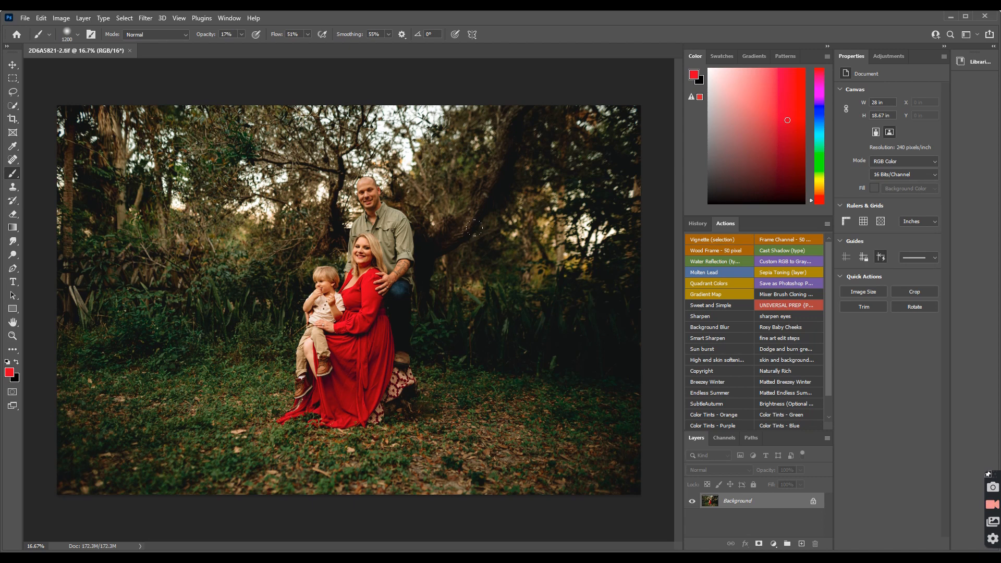
- Clone nearby grass over the bright leaves on the ground left of the family with a 500 px Clone Stamp brush
left_click(12, 187)
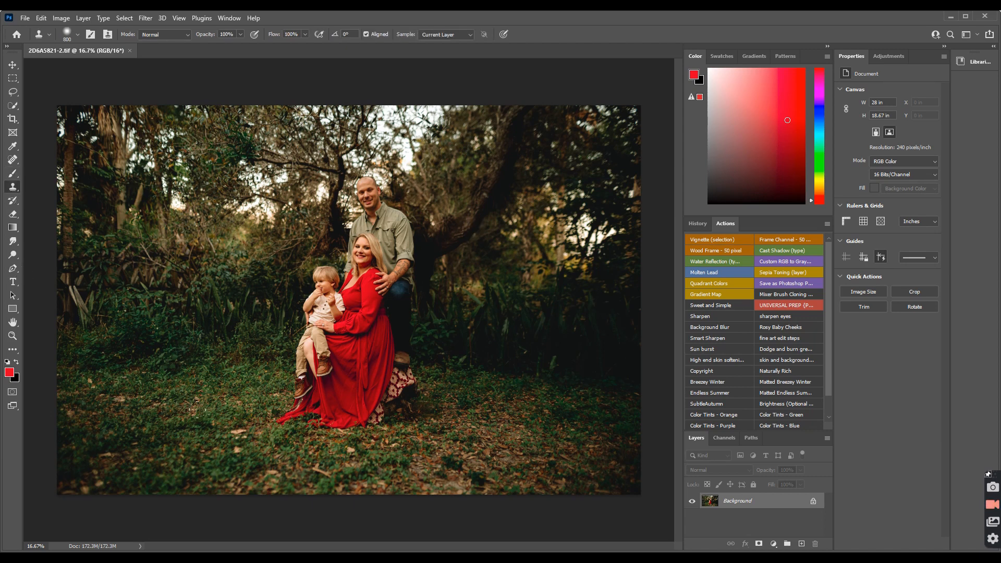
key("bracketleft")
key("bracketleft")
key("bracketleft")
key("bracketleft")
key("bracketleft")
key("bracketright")
key("bracketright")
key("bracketright")
key("bracketright")
left_click(208, 432, "alt")
mouse_move(233, 431)
left_mouse_down()
mouse_move(245, 433)
mouse_move(227, 440)
left_mouse_up()
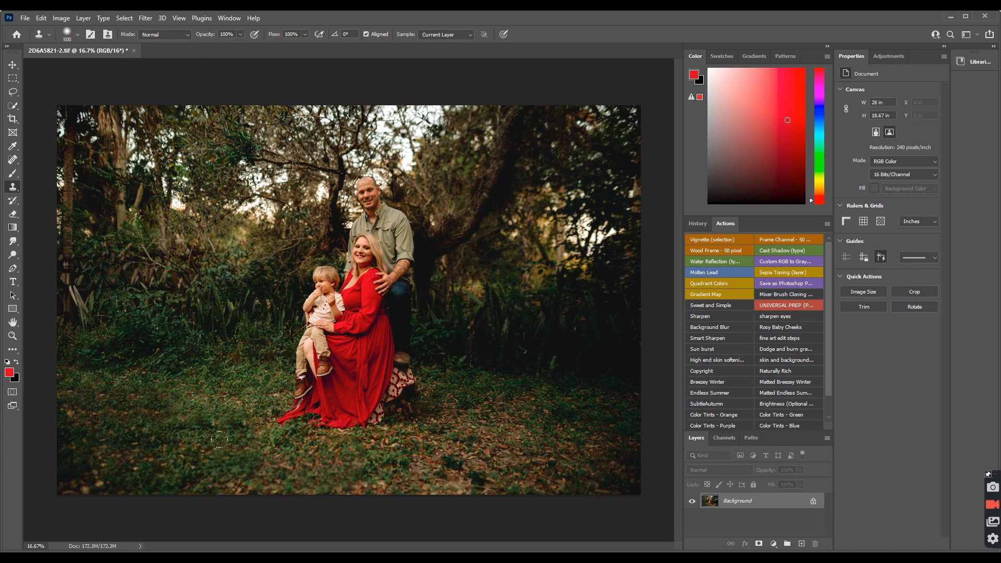
left_click(184, 431, "alt")
left_click_drag(187, 393, 206, 410)
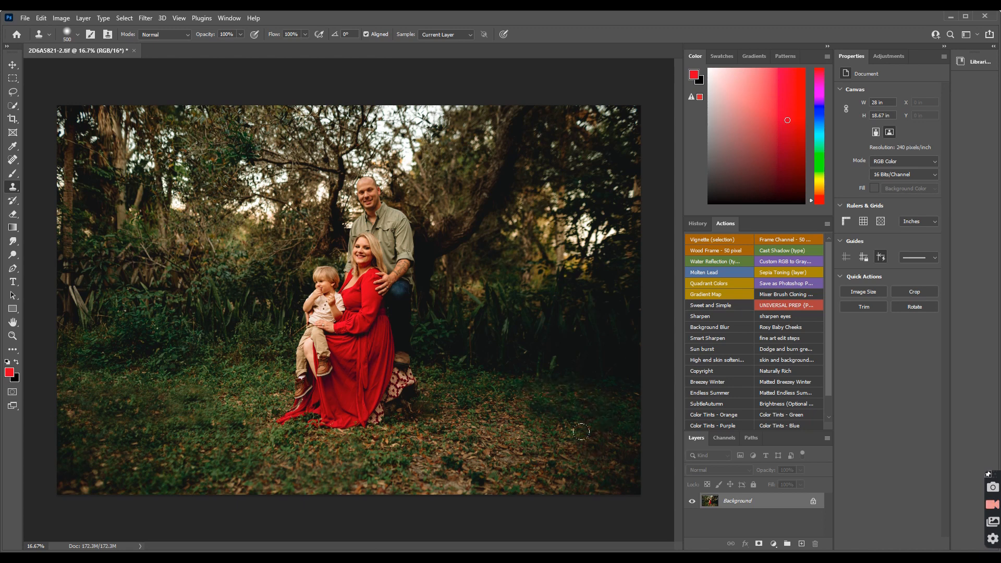
- Clone darker ground over the leafy patches right of the family, undoing and repainting strokes that do not blend
mouse_move(581, 431)
left_mouse_down()
mouse_move(513, 418)
mouse_move(556, 442)
mouse_move(620, 447)
mouse_move(600, 401)
mouse_move(519, 417)
left_mouse_up()
key("ctrl+z")
left_click(611, 412, "alt")
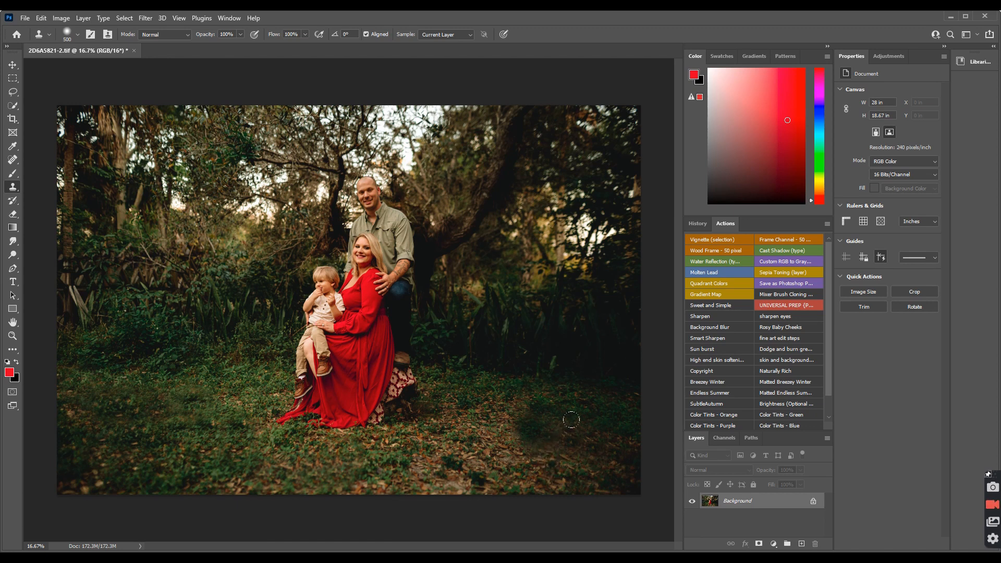
left_click(587, 425, "alt")
left_click(557, 456)
left_click(554, 477)
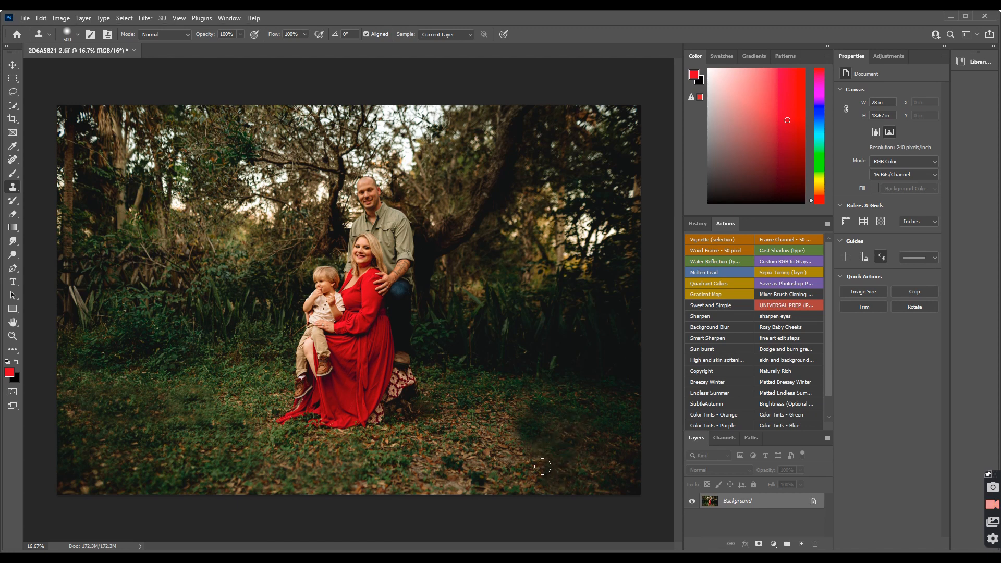
key("ctrl+z")
left_click_drag(546, 473, 527, 471)
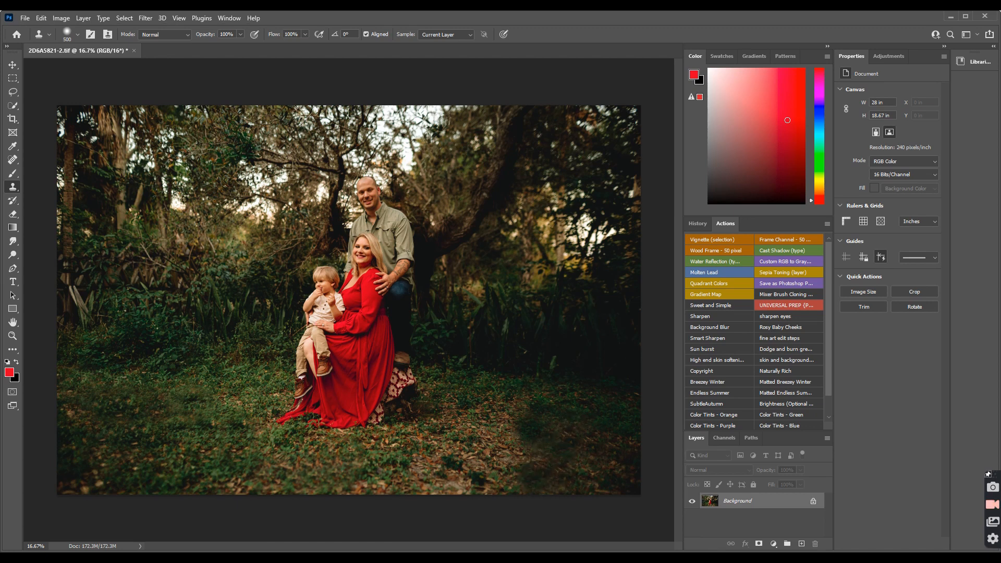
- Clone nearby grass over the leafy patches in the foreground and at the photo's edge left of the family
left_click(173, 399, "alt")
left_click(266, 478)
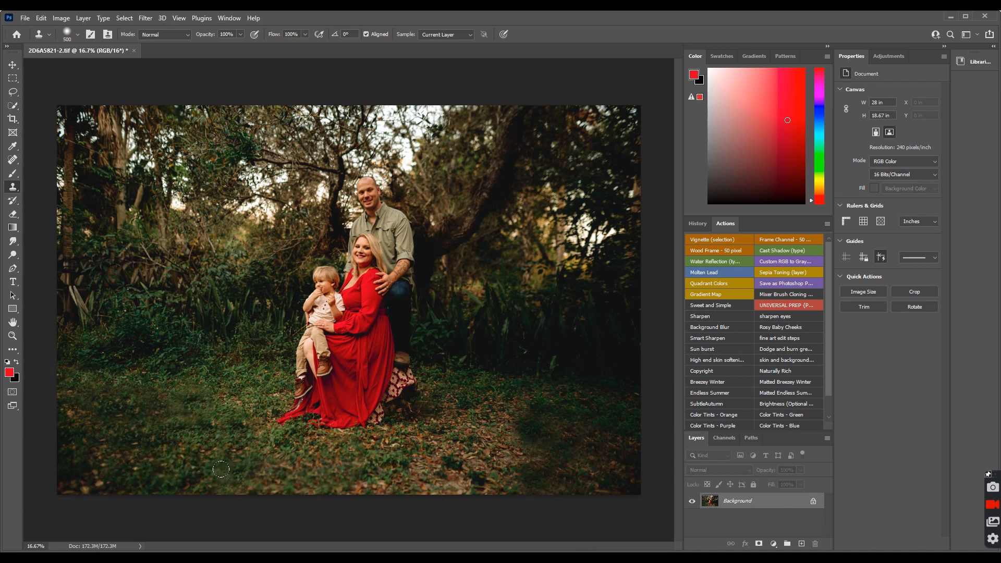
left_click(231, 477)
left_click(233, 438)
mouse_move(221, 415)
left_mouse_down()
mouse_move(217, 387)
mouse_move(151, 399)
left_mouse_up()
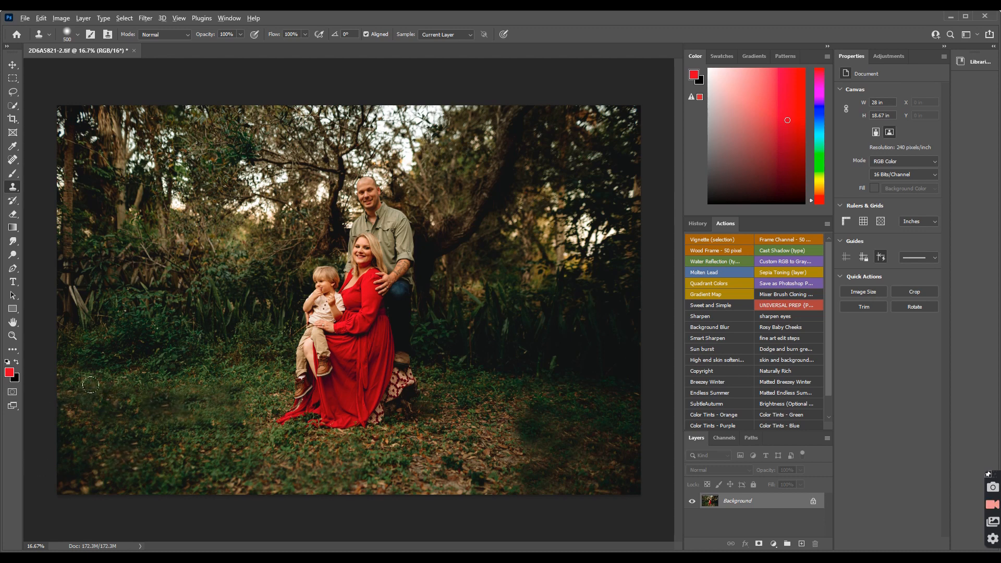
left_click(102, 397, "alt")
left_click_drag(81, 418, 66, 405)
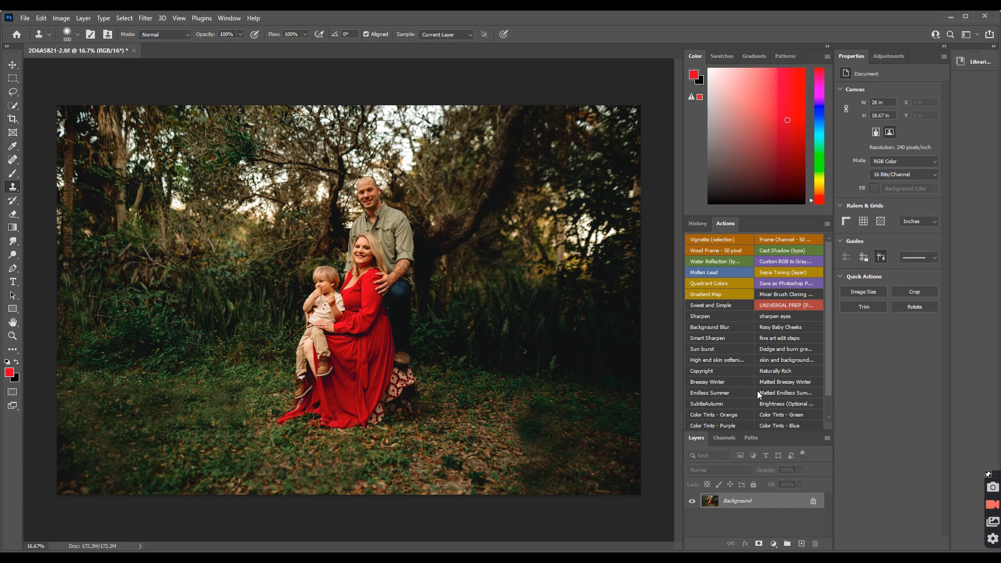
- Smooth the family's skin with the Portraiture 3 filter, using the Default preset on the same layer
left_click(142, 17)
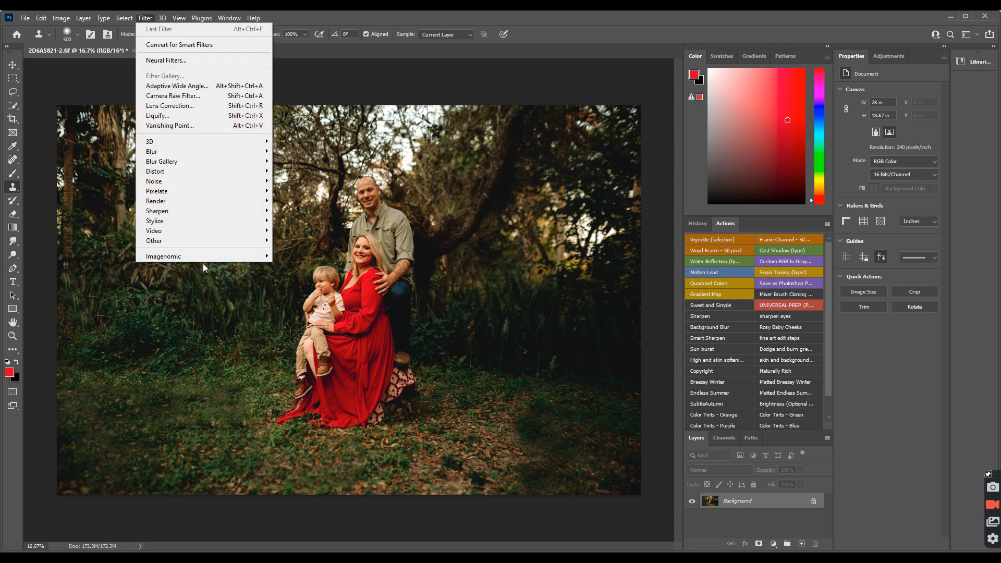
mouse_move(208, 255)
left_click(295, 259)
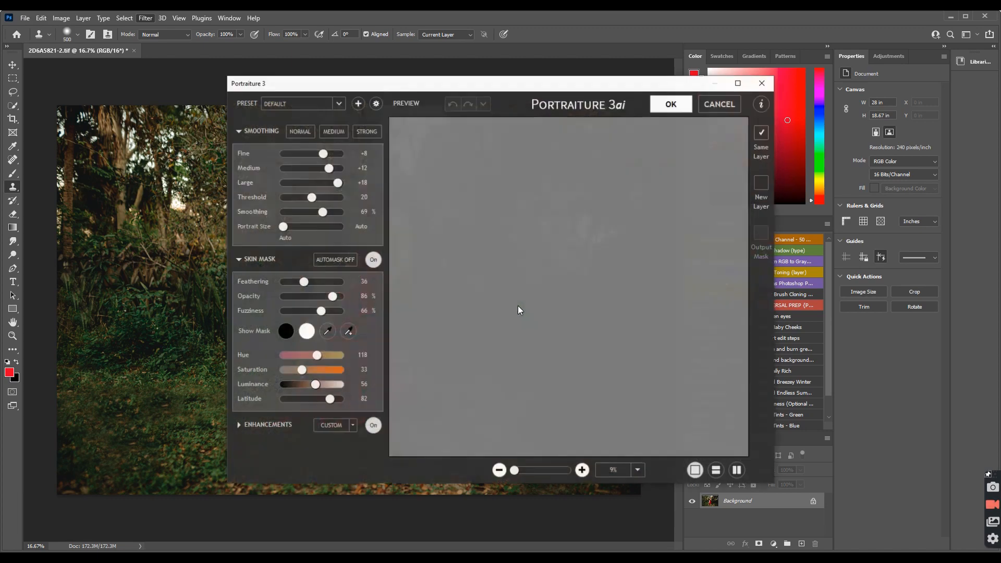
left_click(670, 106)
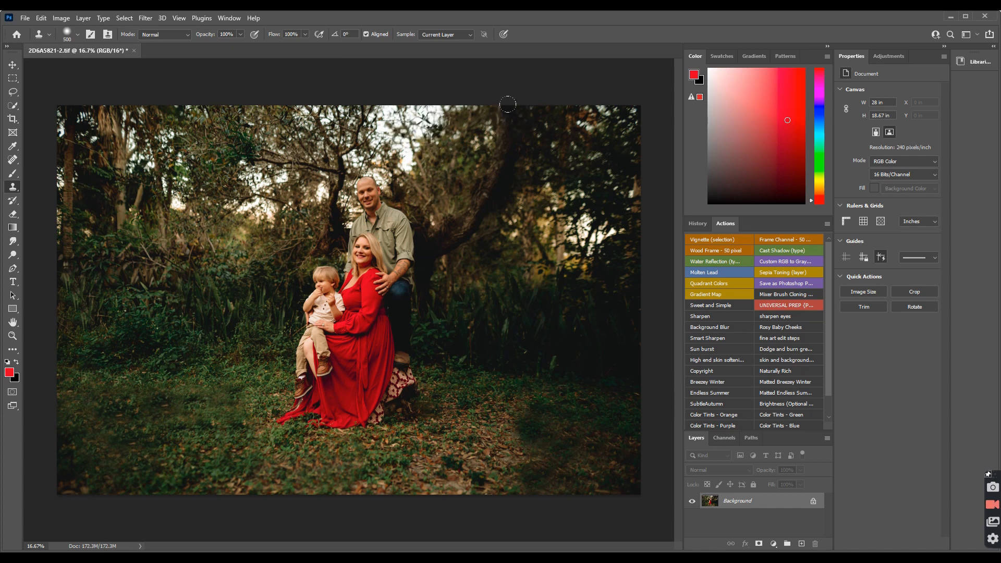
- Enlarge the Clone Stamp brush to 600 px and clone foliage over the bright sky above and right of the father
key("bracketright")
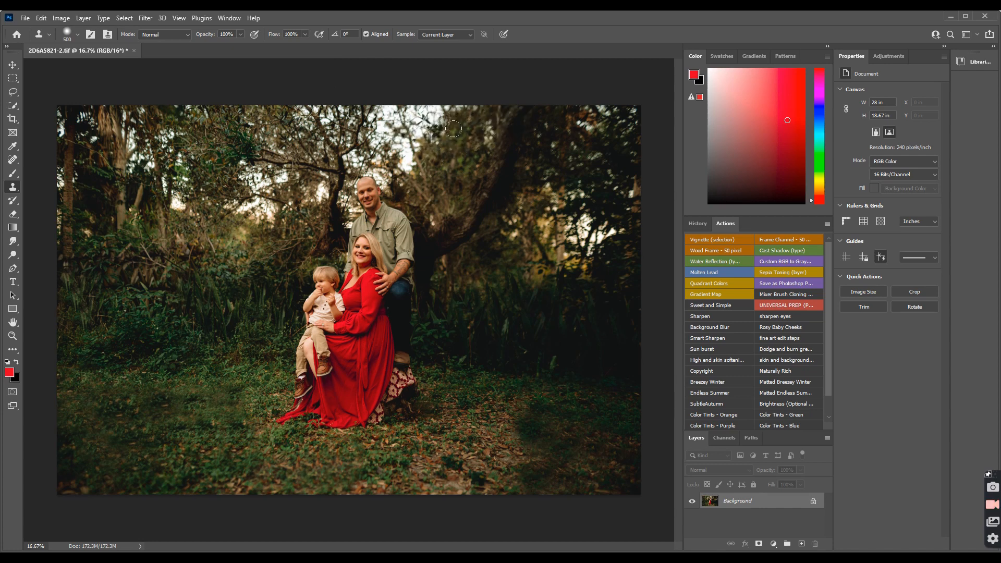
left_click(464, 143, "alt")
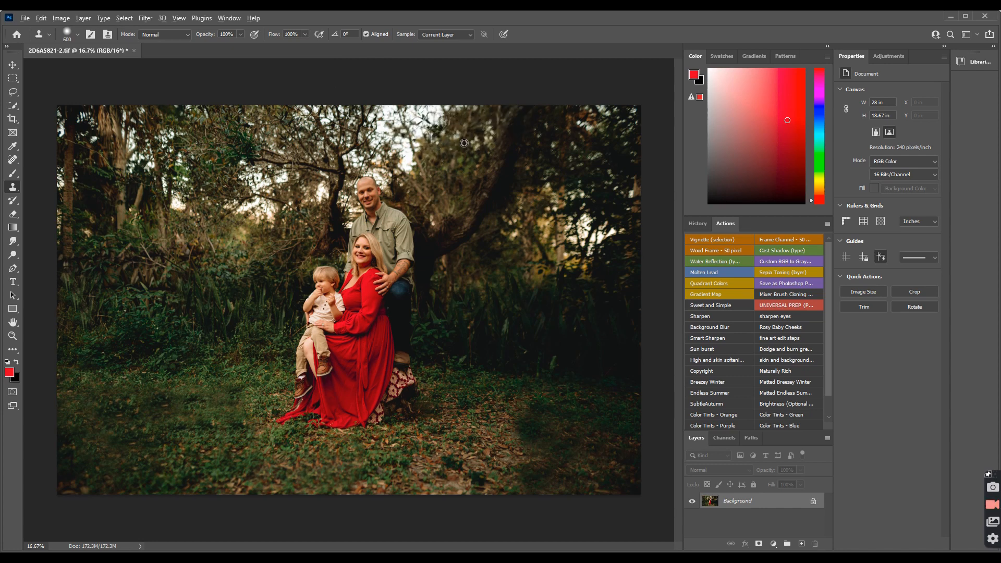
mouse_move(453, 110)
left_mouse_down()
mouse_move(417, 103)
mouse_move(397, 118)
mouse_move(405, 152)
mouse_move(394, 109)
mouse_move(430, 95)
mouse_move(441, 107)
mouse_move(438, 153)
mouse_move(389, 152)
mouse_move(412, 173)
mouse_move(384, 110)
left_mouse_up()
left_click(443, 153, "alt")
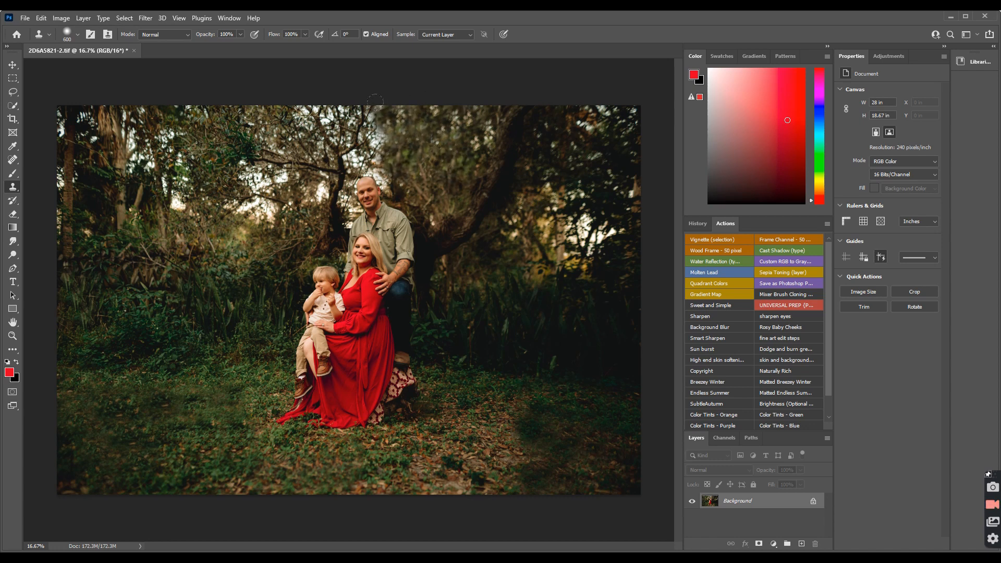
- Clone dark foliage over the bright gaps in the trees right of the family, undoing the stroke that does not blend
left_click_drag(581, 158, 579, 182)
left_click(600, 174, "alt")
mouse_move(582, 137)
left_mouse_down()
mouse_move(572, 136)
mouse_move(599, 125)
left_mouse_up()
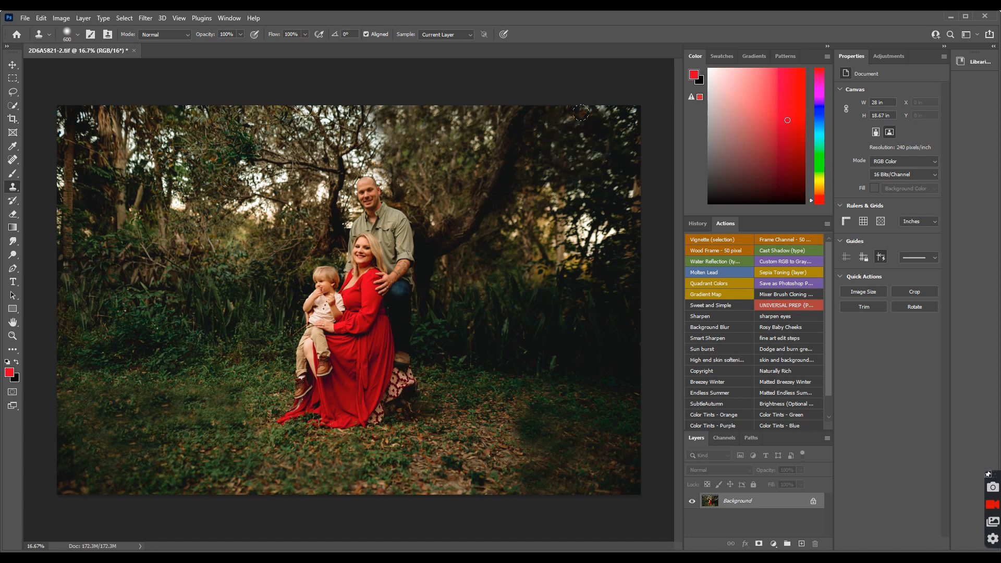
left_click(618, 269, "alt")
mouse_move(619, 235)
left_mouse_down()
mouse_move(600, 230)
mouse_move(633, 205)
mouse_move(618, 183)
mouse_move(612, 235)
left_mouse_up()
key("ctrl+z")
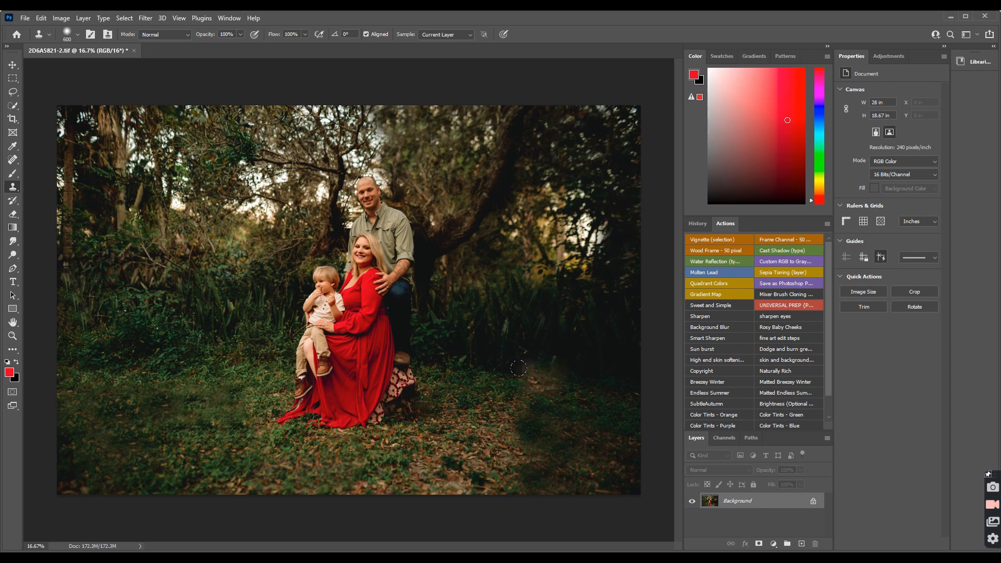
mouse_move(582, 147)
left_mouse_down()
mouse_move(605, 167)
mouse_move(551, 182)
mouse_move(543, 158)
left_mouse_up()
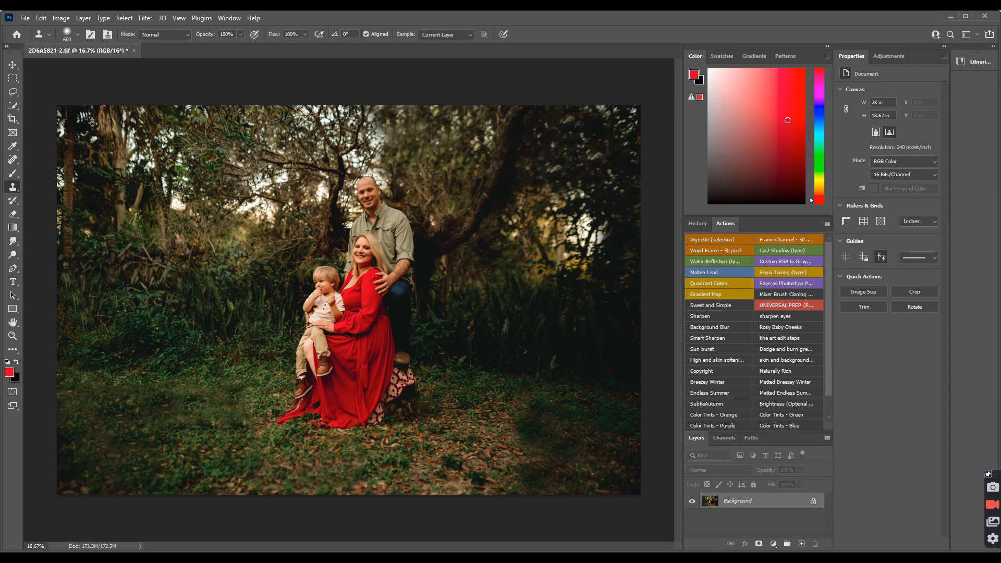
- Clone foliage over the bright sky gaps among the trees in the upper-left part of the photo
mouse_move(202, 155)
left_mouse_down()
mouse_move(194, 177)
mouse_move(212, 180)
left_mouse_up()
left_click_drag(348, 136, 323, 142)
mouse_move(241, 144)
left_mouse_down()
mouse_move(250, 154)
mouse_move(223, 161)
left_mouse_up()
left_click_drag(255, 121, 268, 130)
left_click(185, 124)
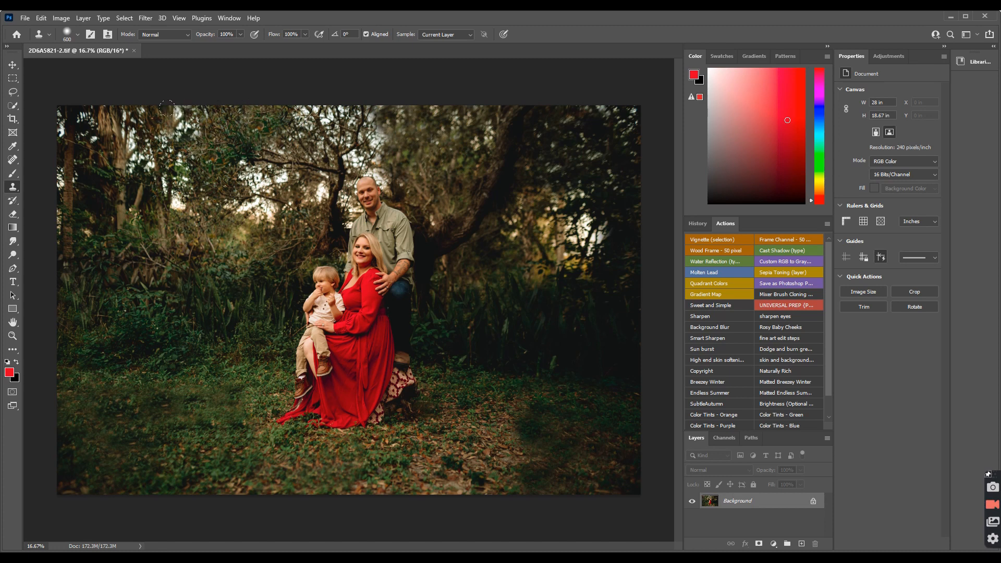
left_click_drag(204, 168, 202, 153)
left_click(203, 170)
left_click(197, 122)
left_click(199, 125)
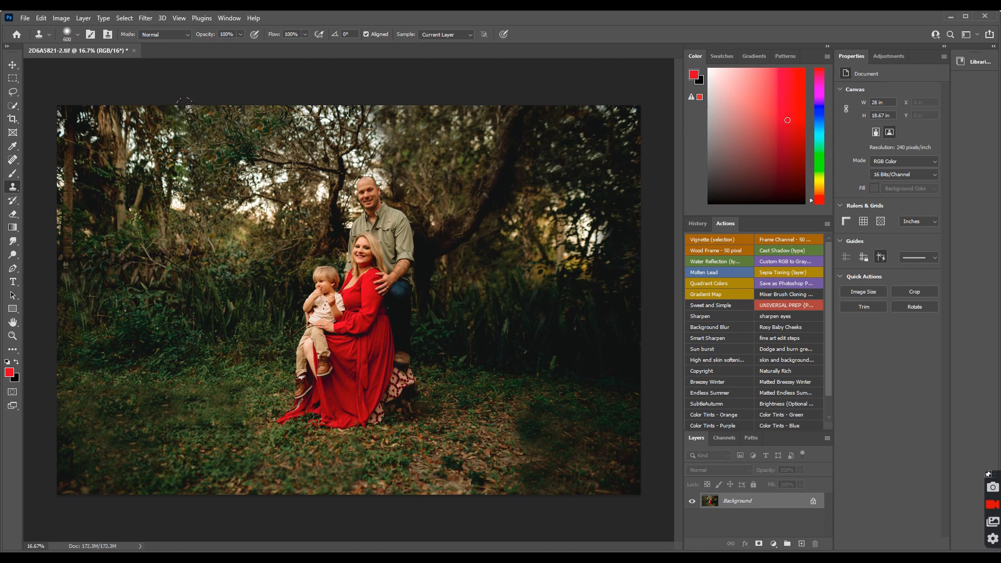
left_click(196, 118)
left_click_drag(209, 156, 220, 160)
left_click(213, 160)
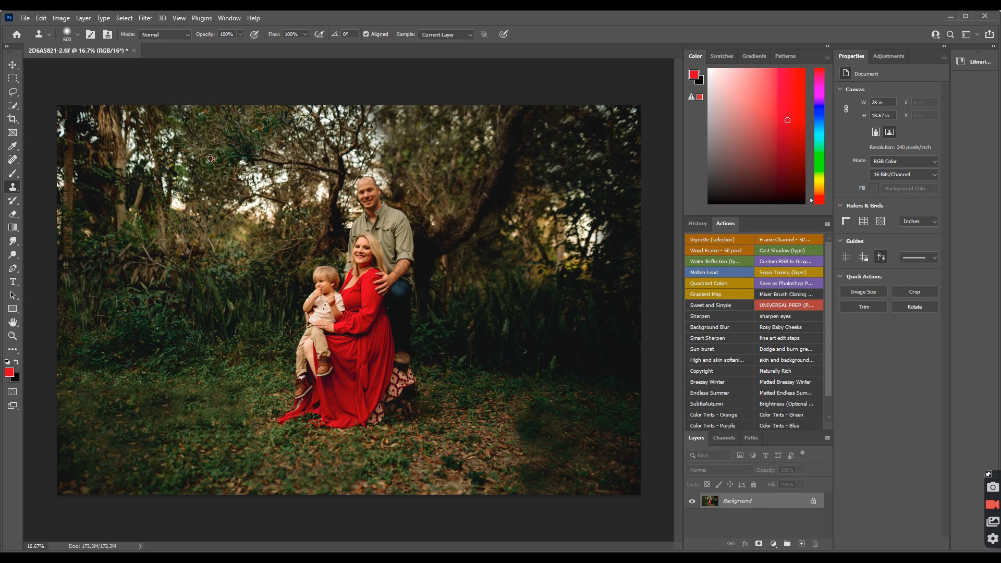
left_click(173, 147)
left_click(169, 145)
mouse_move(138, 169)
left_mouse_down()
mouse_move(135, 152)
mouse_move(168, 189)
left_mouse_up()
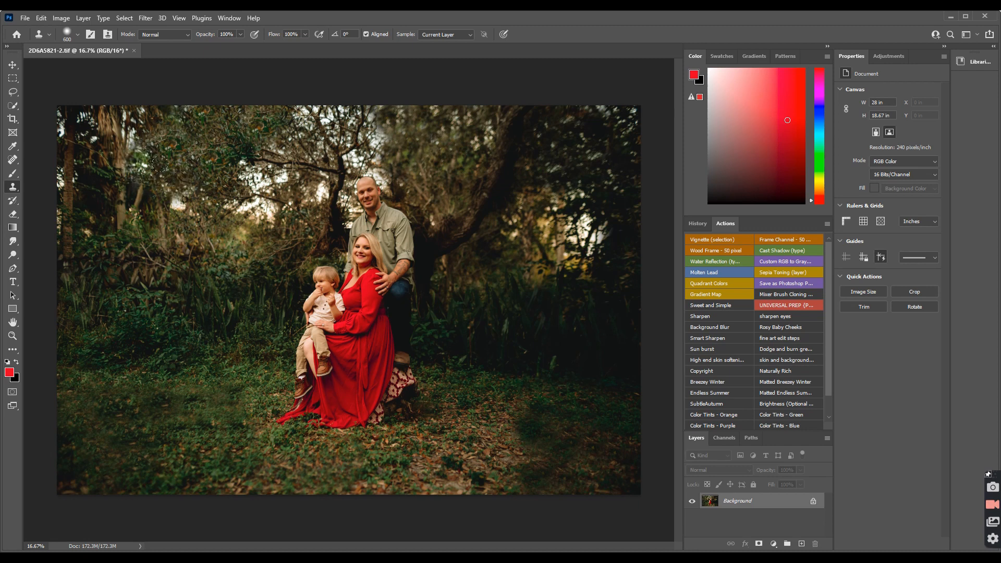
left_click(176, 202)
- Clone grass over the uneven patches on the ground left of the mother's red dress
left_click(268, 405, "alt")
left_click(265, 371)
left_click(263, 393)
left_click(230, 405)
left_click(153, 413)
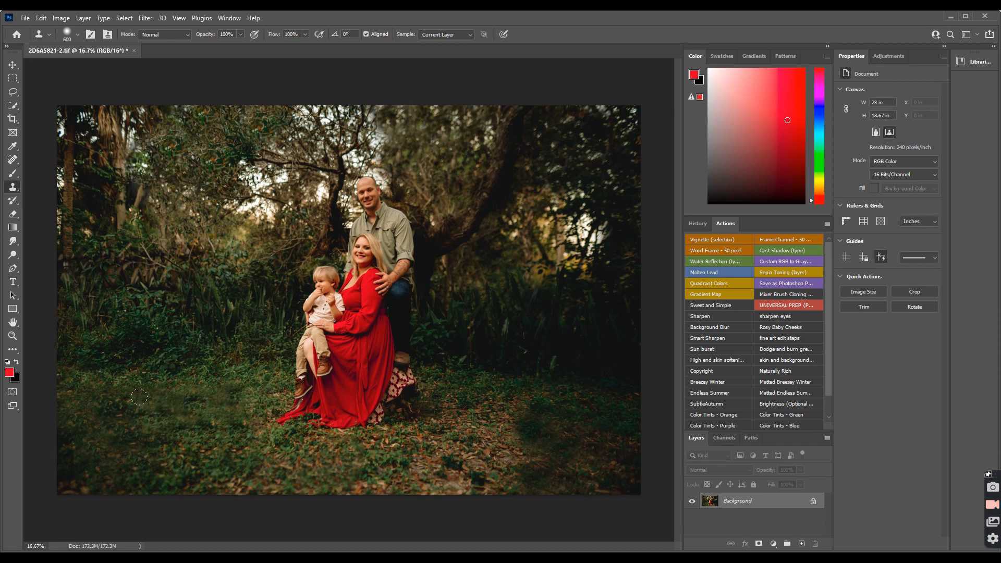
left_click(169, 395)
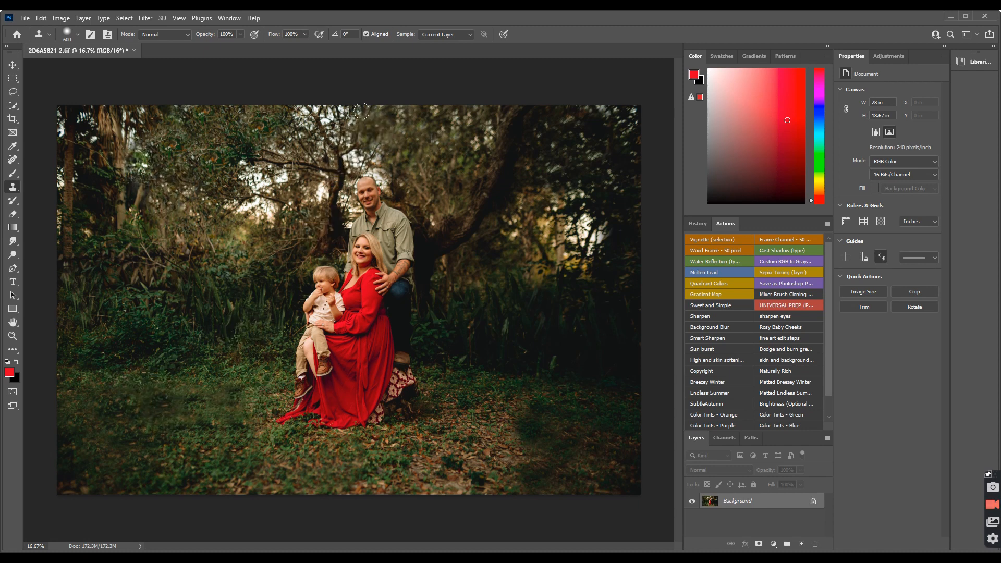
- Clone foliage over the remaining sky gaps along the photo's upper edge above the father, resampling from nearby branches
left_click(376, 128, "alt")
left_click(333, 128)
left_click(319, 124, "alt")
left_click(294, 126)
left_click(294, 125, "alt")
left_click(362, 122)
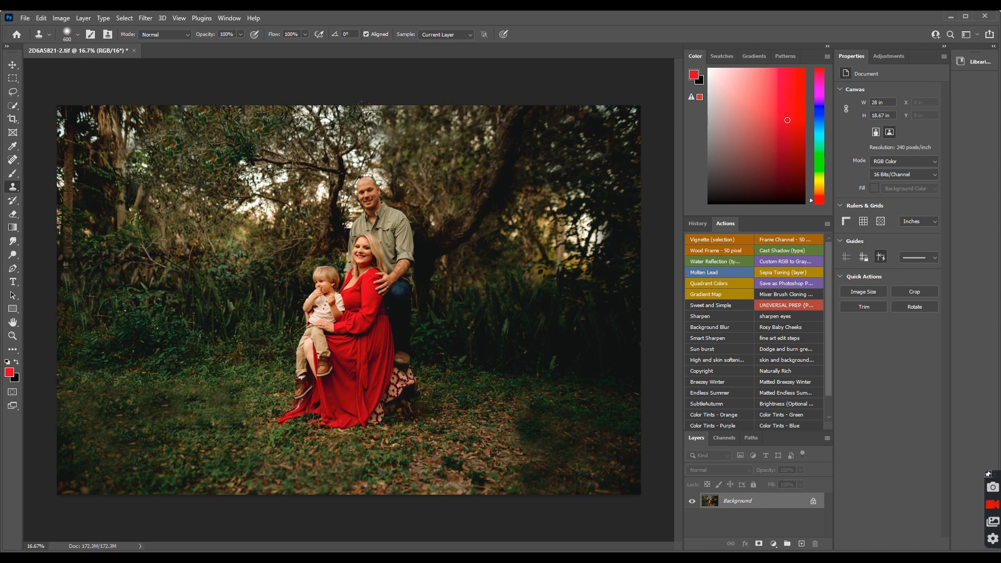
left_click(385, 123)
left_click(312, 124)
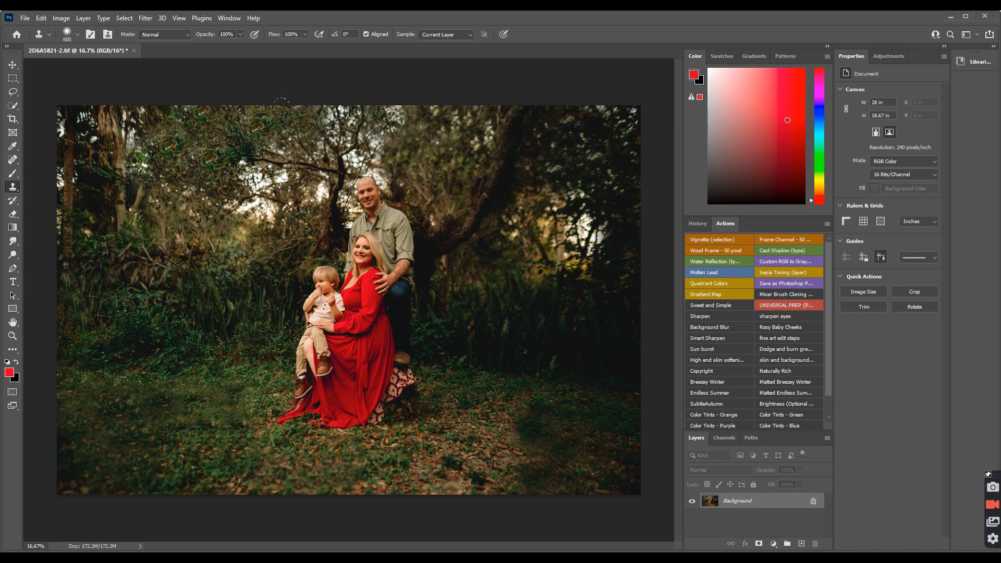
left_click(272, 126, "alt")
left_click(402, 128)
left_click(423, 125)
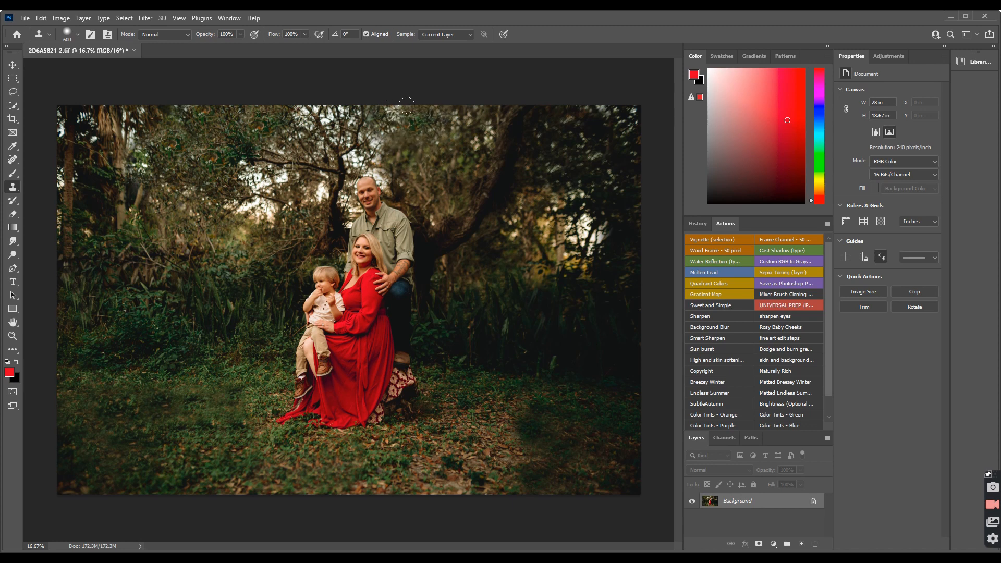
left_click(418, 126)
left_click(385, 136)
left_click(366, 140)
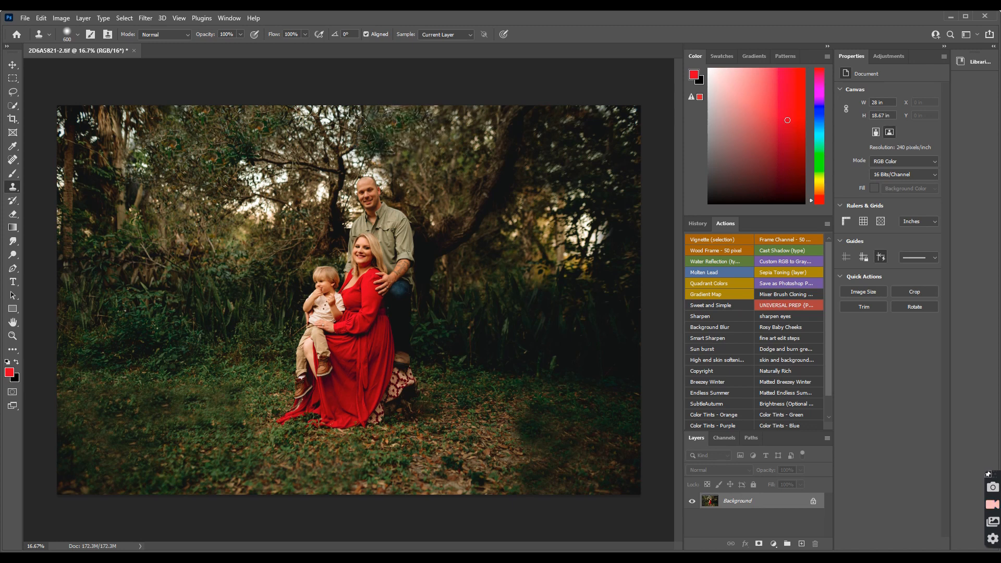
left_click(345, 142)
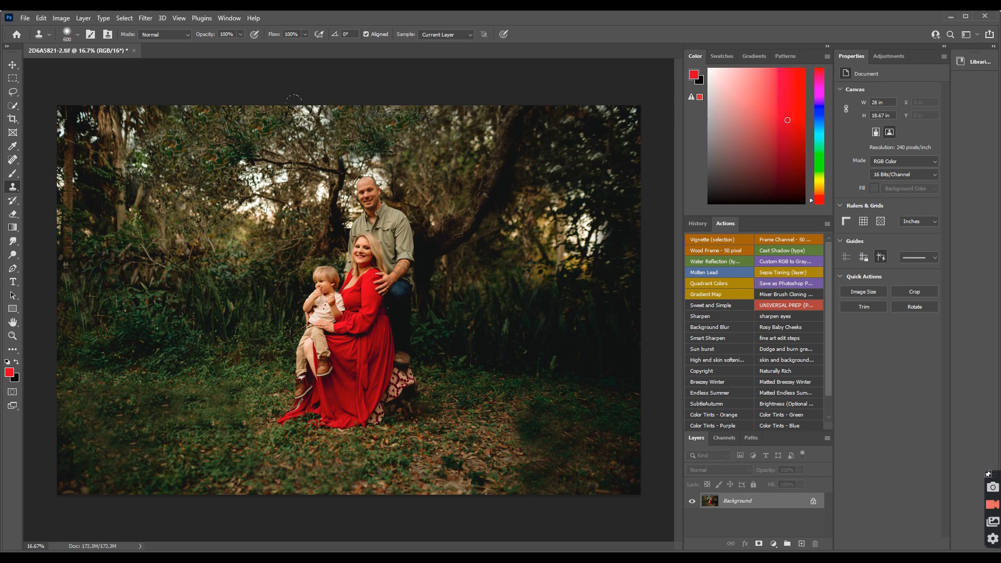
- Try cloning over the dark ground patch right of the family and undo the strokes
left_click(554, 417)
left_click(576, 432)
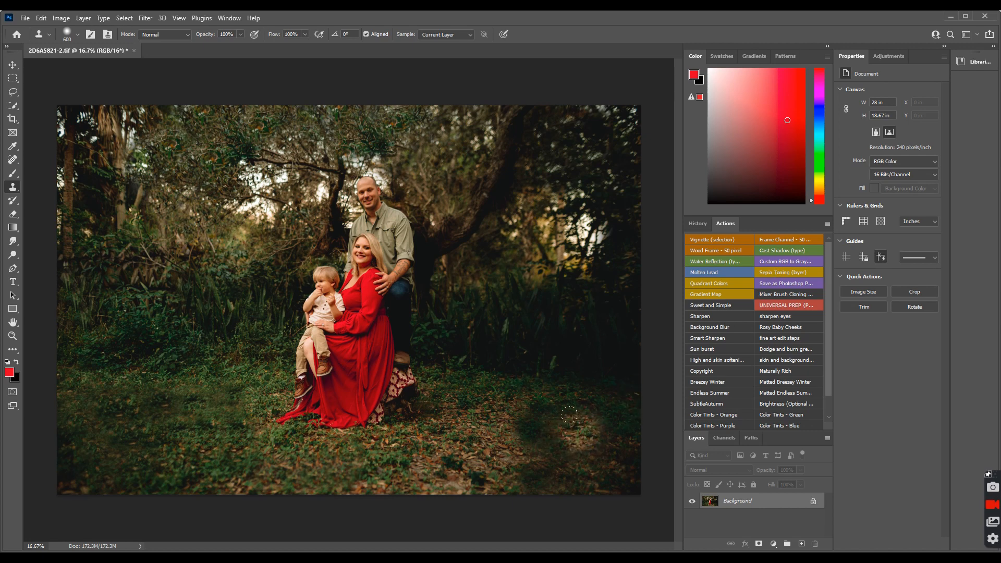
left_click(583, 431)
key("ctrl+z")
left_click(584, 433)
key("ctrl+z")
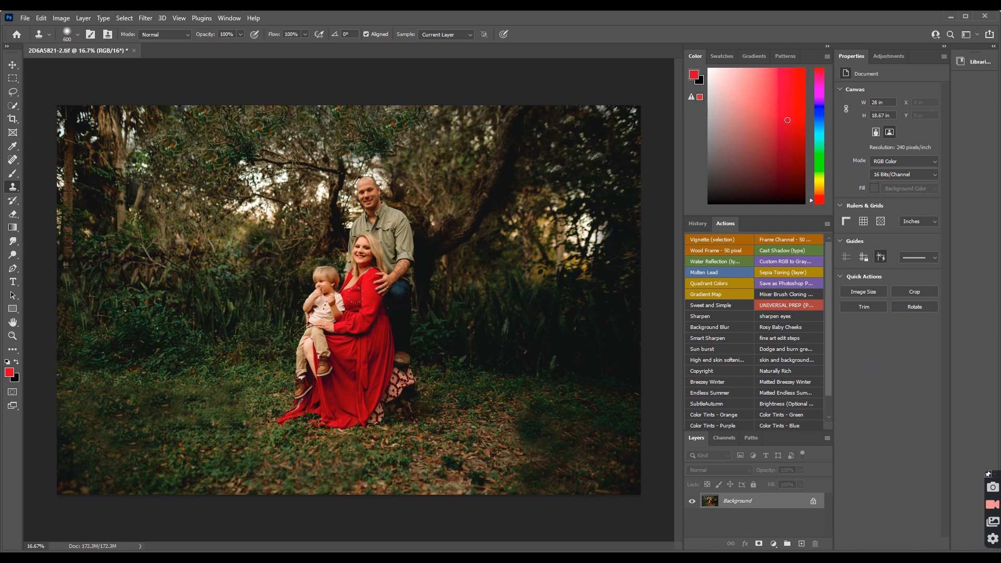
- Apply the Portraiture 3 skin-smoothing filter to the photo once more with the Default preset
left_click(140, 19)
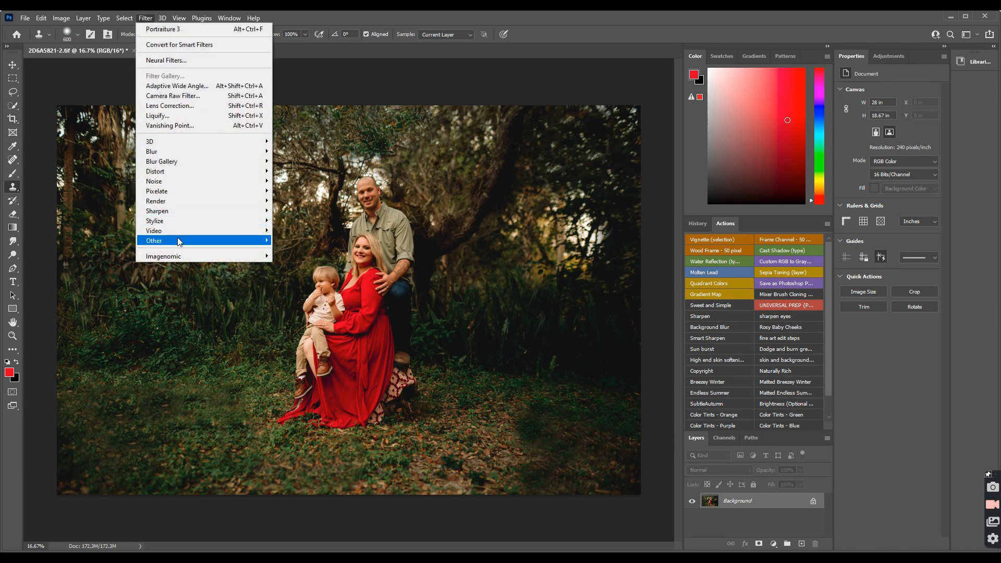
left_click(285, 257)
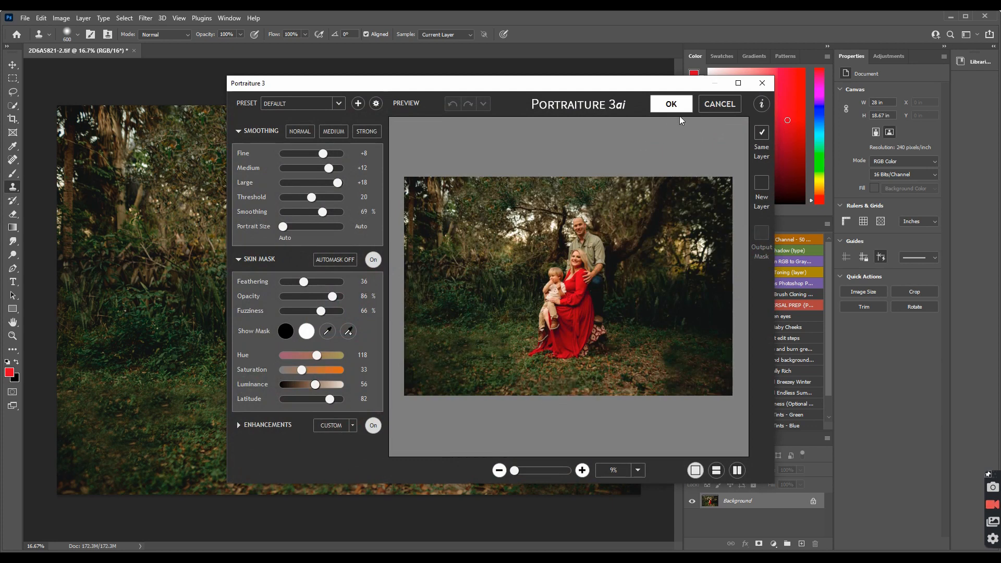
left_click(678, 109)
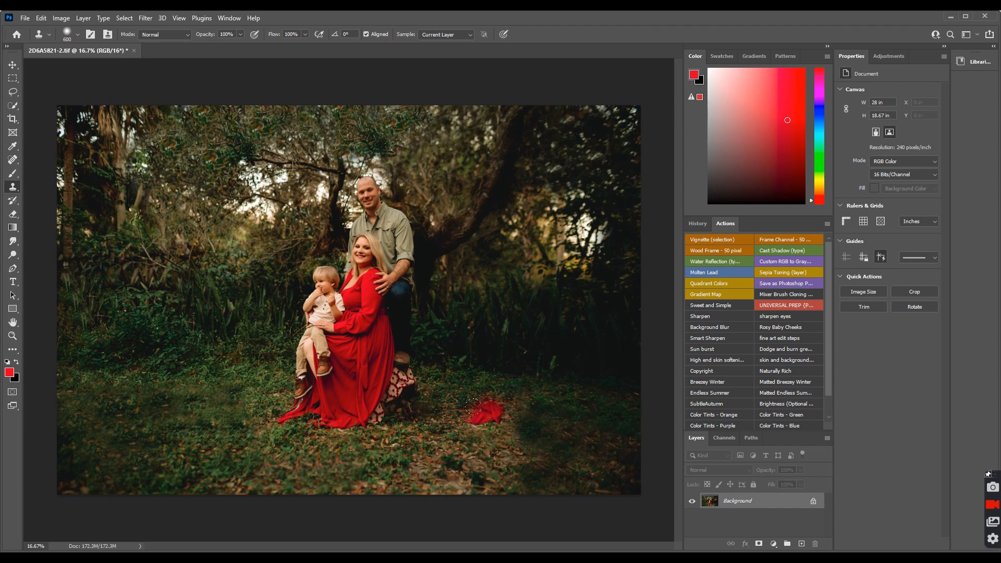
- Clone leafy ground over the dark patch right of the family to even out the foreground
mouse_move(473, 406)
left_mouse_down()
mouse_move(521, 404)
mouse_move(511, 465)
mouse_move(545, 454)
left_mouse_up()
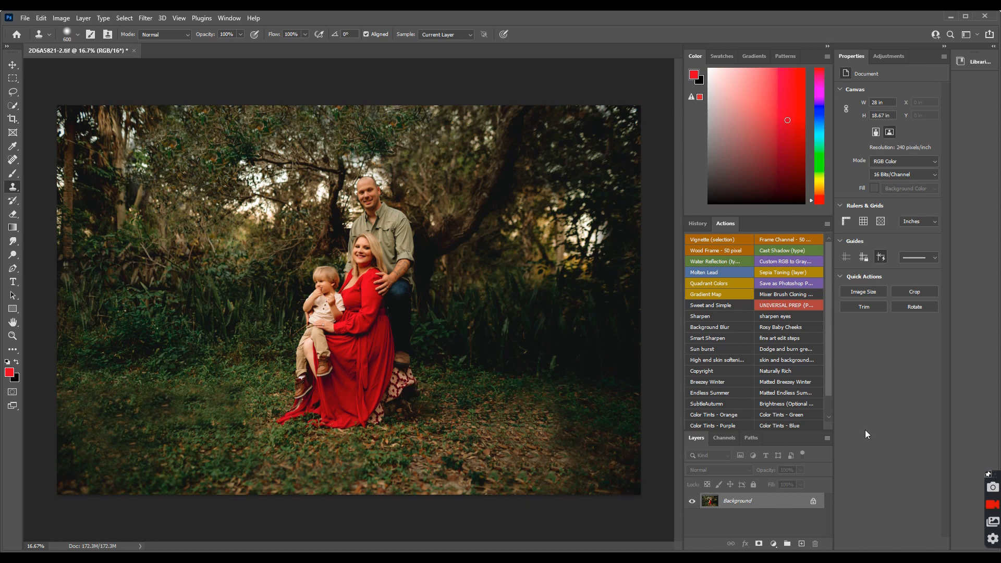
- Run the Sun burst action and reposition its radial gradient glow over the trees in the photo's upper-left corner
left_click(714, 348)
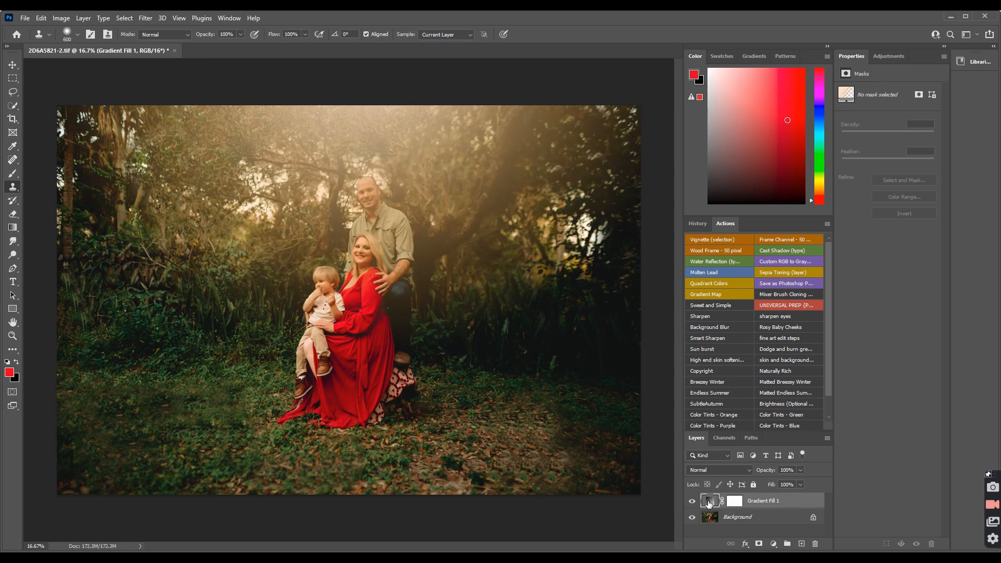
double_click(709, 502)
left_click_drag(340, 159, 139, 142)
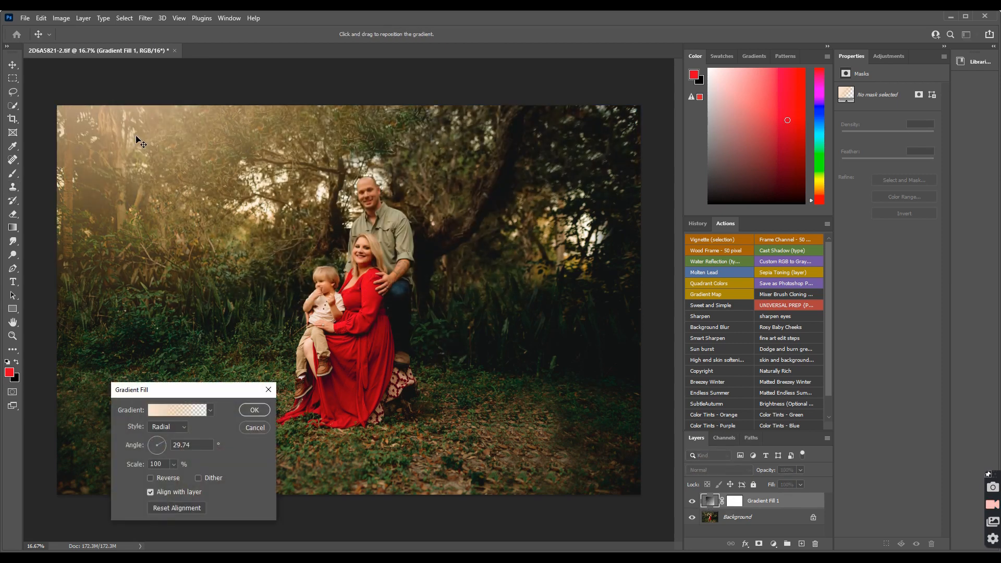
left_click(254, 410)
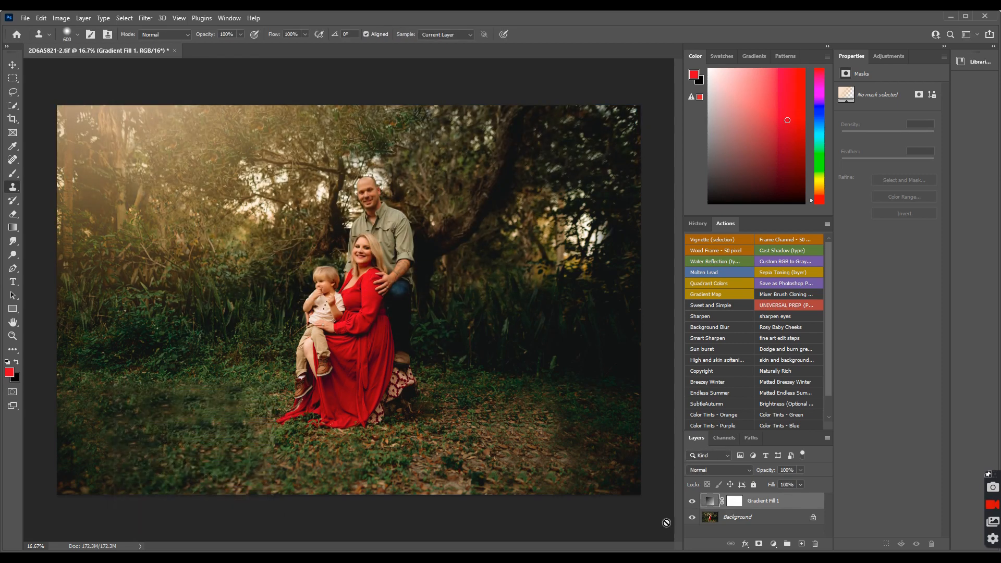
- Reduce the sun glow layer's opacity to 39% and flatten the image
left_click(801, 470)
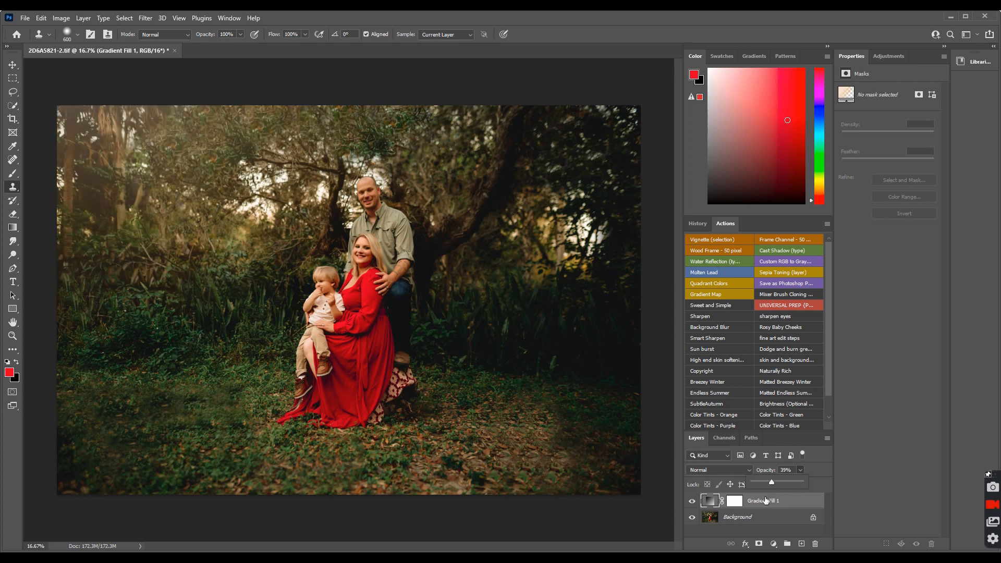
left_click(828, 439)
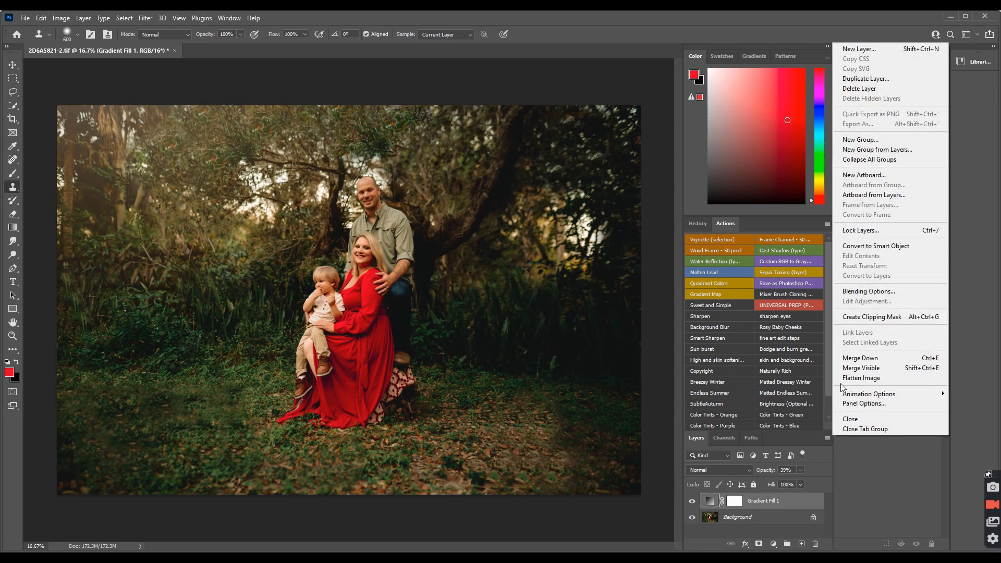
left_click(855, 379)
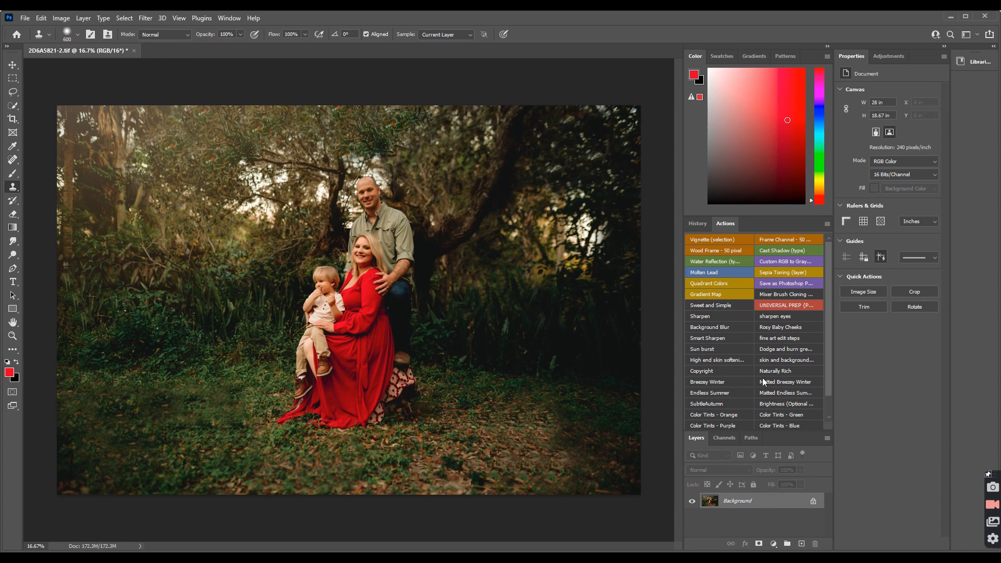
- Run the Sun burst action again and set its radial gradient fill to an angle of 92.68° and a scale of 45%
left_click(712, 349)
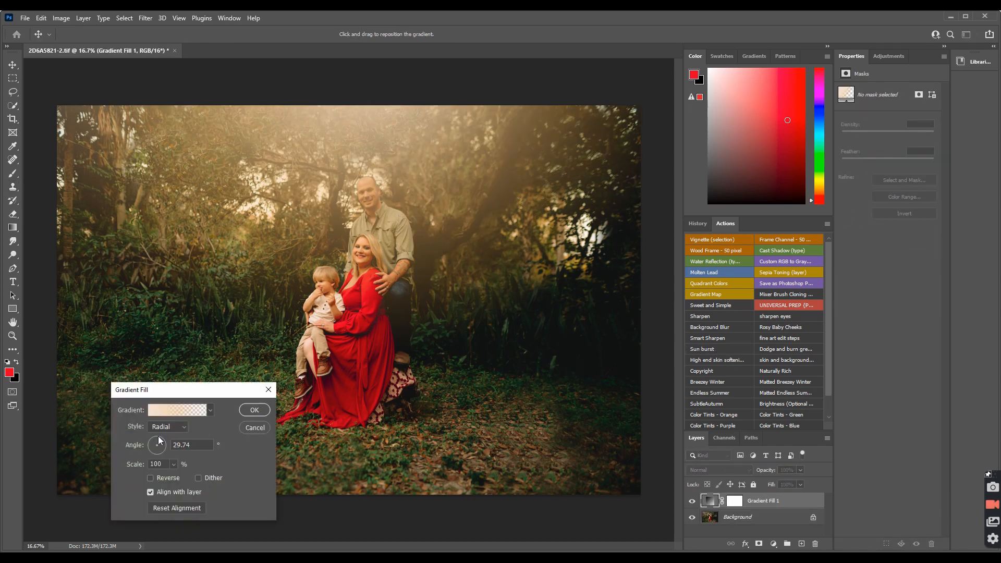
left_click(161, 440)
left_click(160, 441)
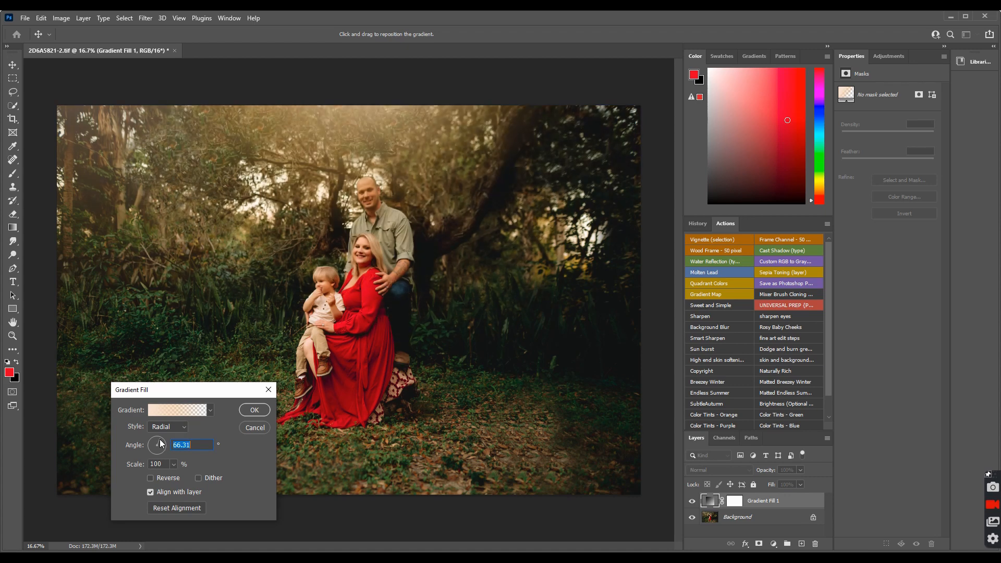
left_click(158, 438)
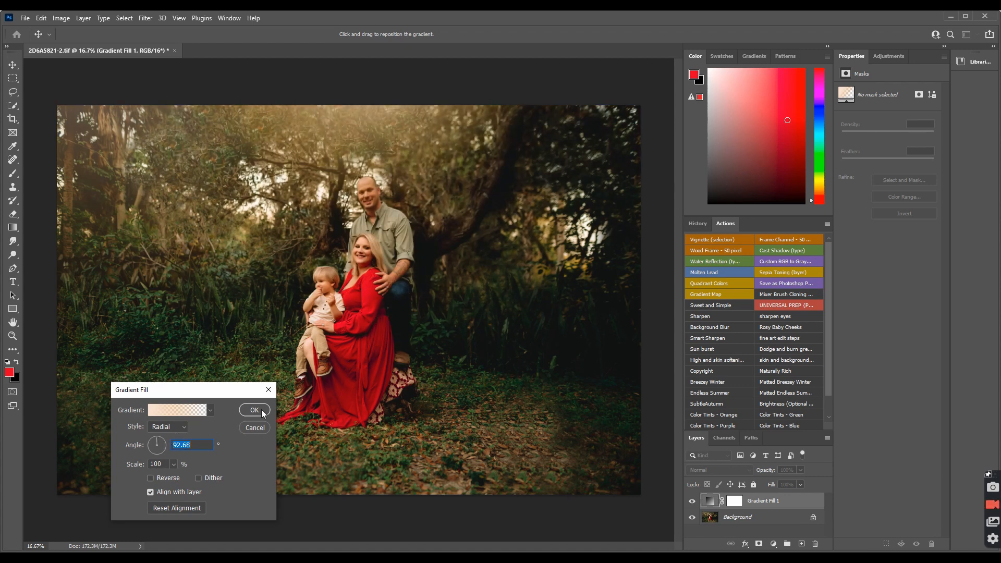
left_click(173, 464)
left_click_drag(171, 477, 171, 477)
left_click(253, 413)
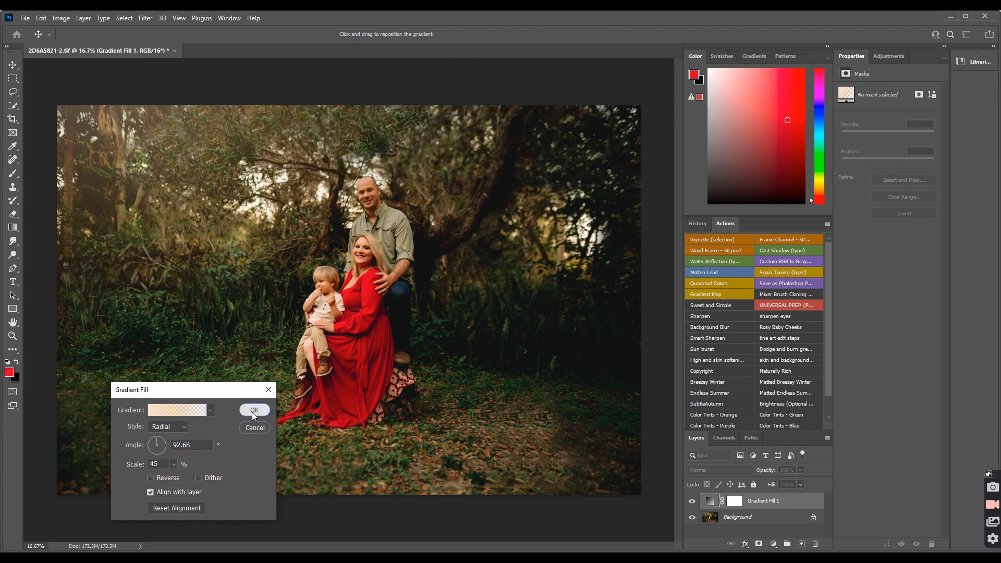
left_click(254, 412)
key("s")
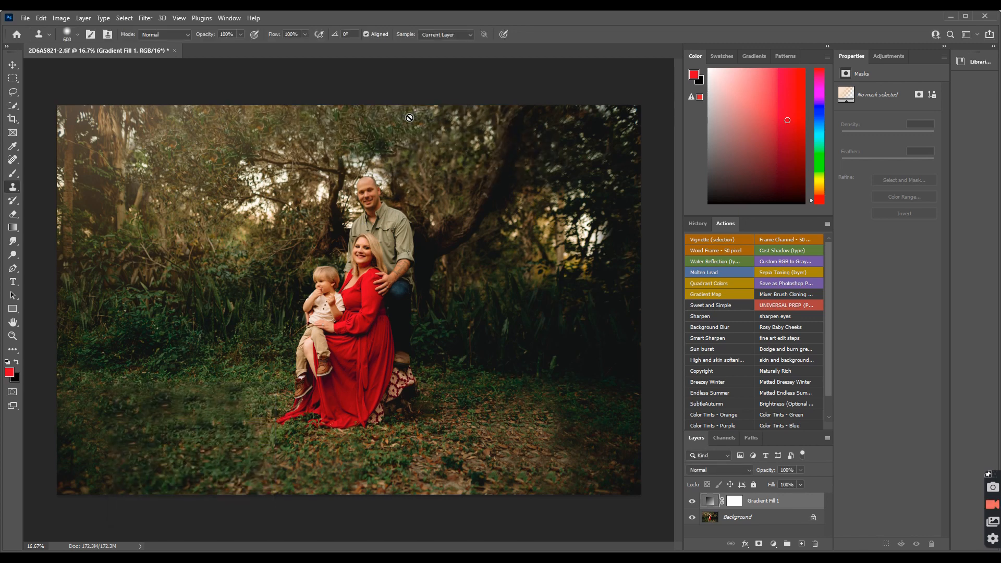
- Reposition the new gradient fill's glow over the dark trees on the photo's right side
double_click(710, 501)
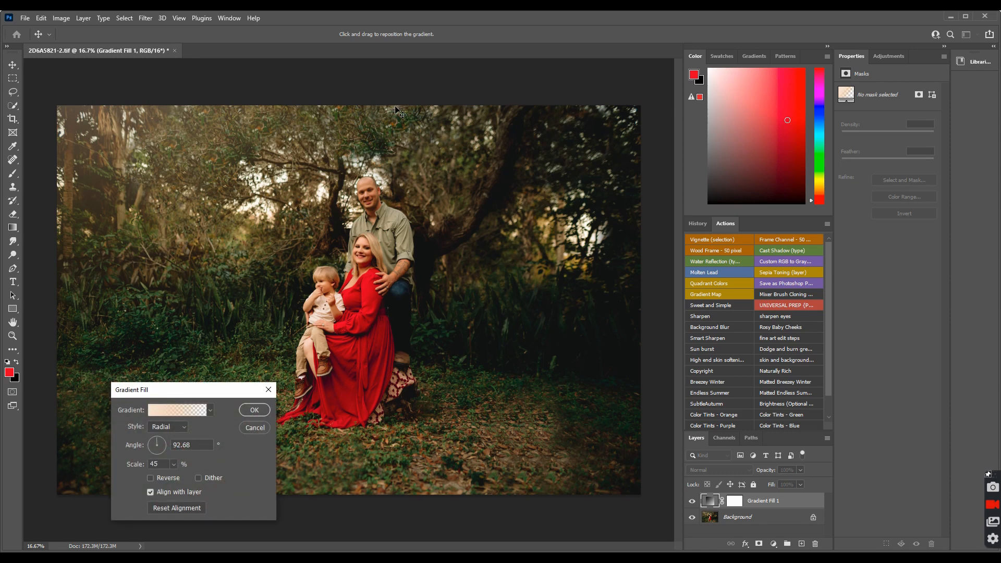
left_click_drag(397, 110, 599, 306)
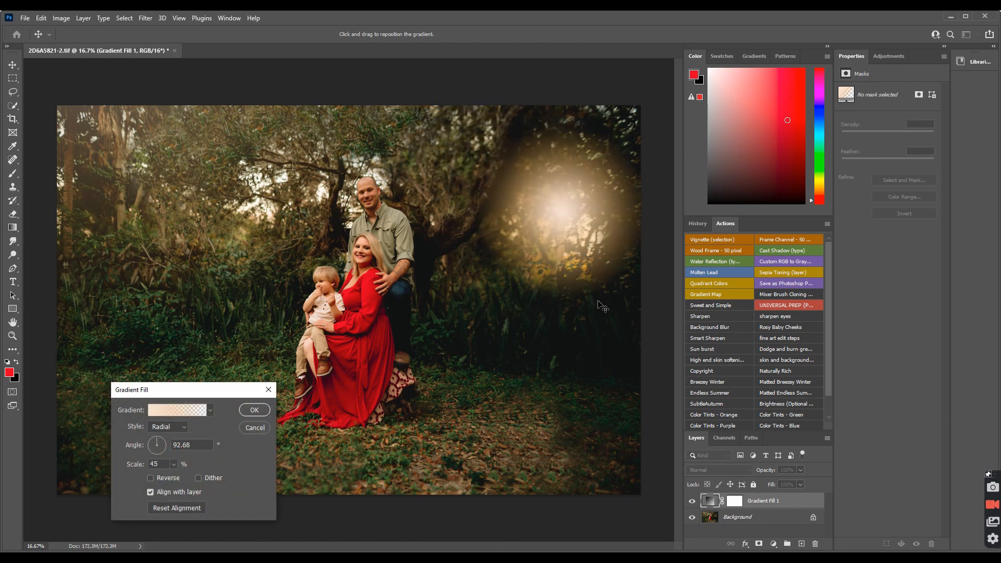
left_click(255, 410)
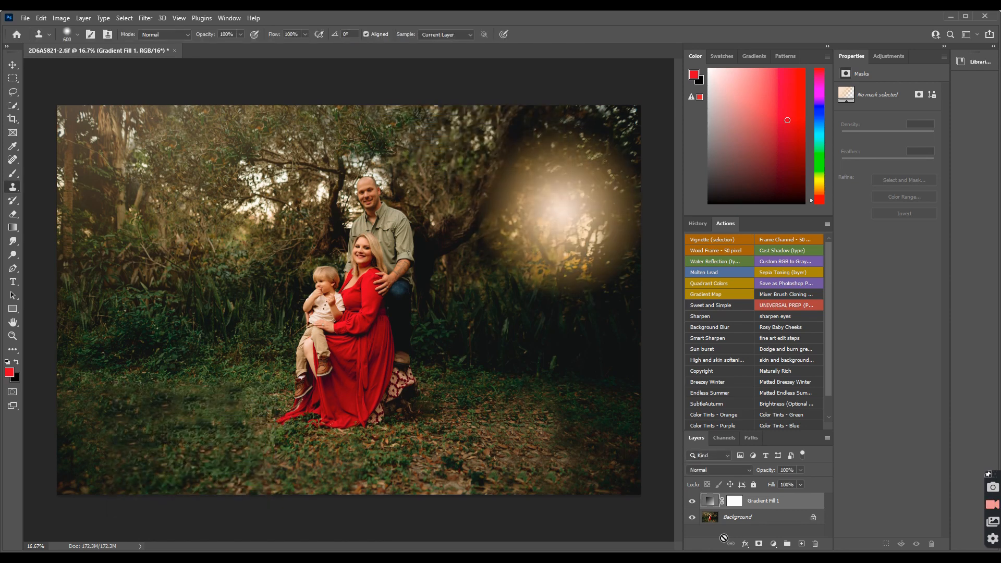
- Reduce the right-hand glow layer's opacity to 33% and flatten the image
left_click(800, 469)
left_click_drag(803, 481, 767, 486)
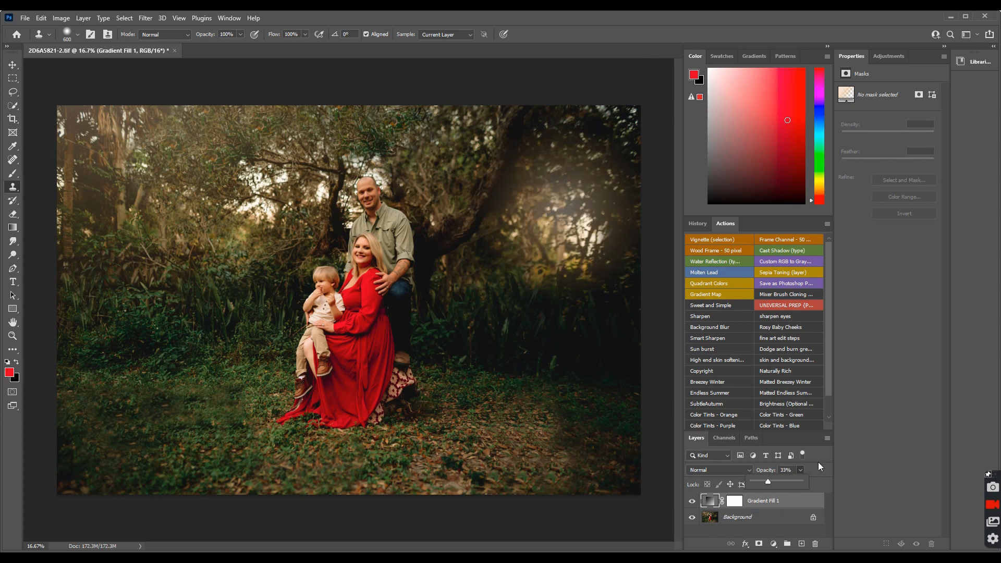
left_click(830, 439)
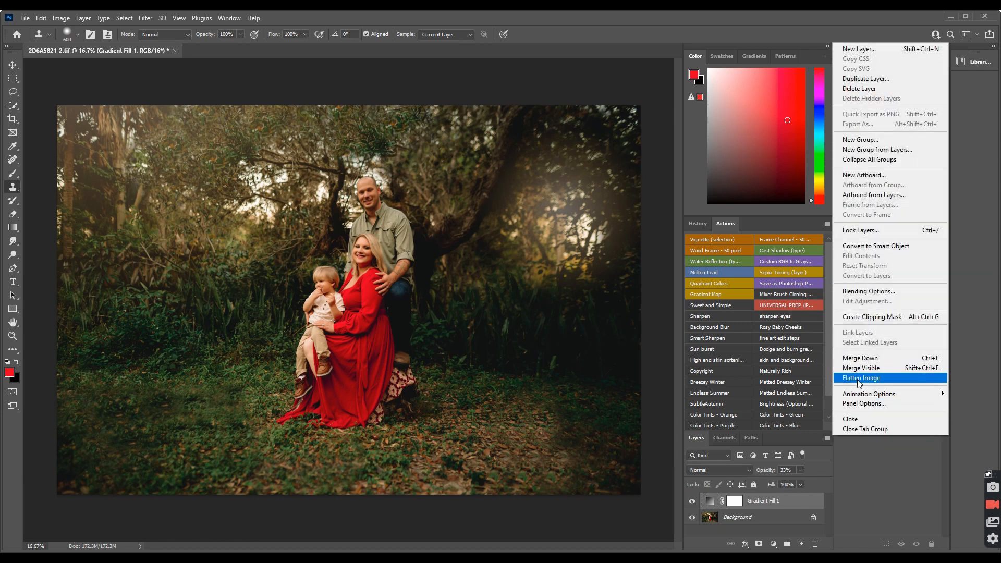
left_click(860, 381)
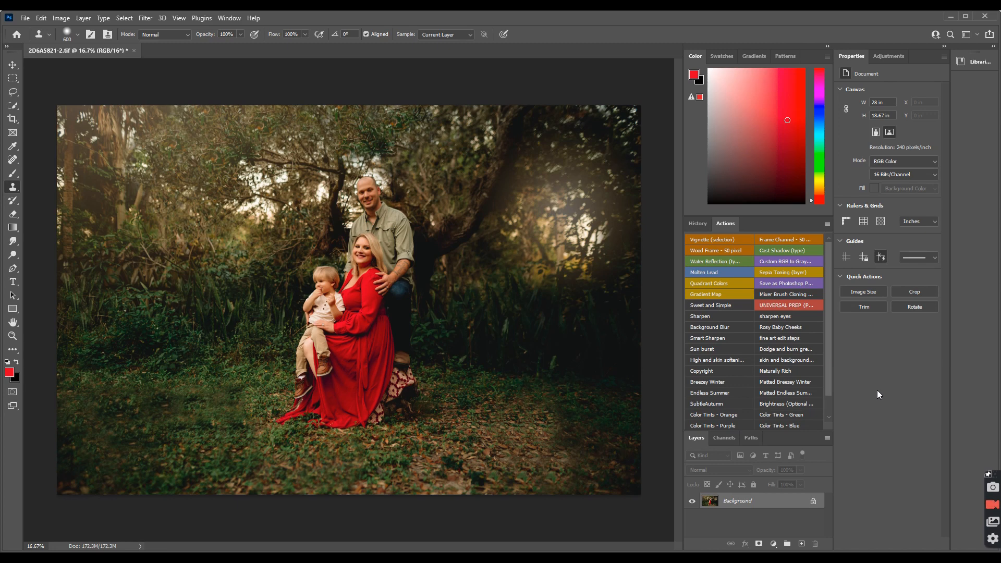
- Run the Smart Sharpen action at 58% layer opacity, reveal it over the family with a large white mask brush, and flatten the image
left_click(717, 339)
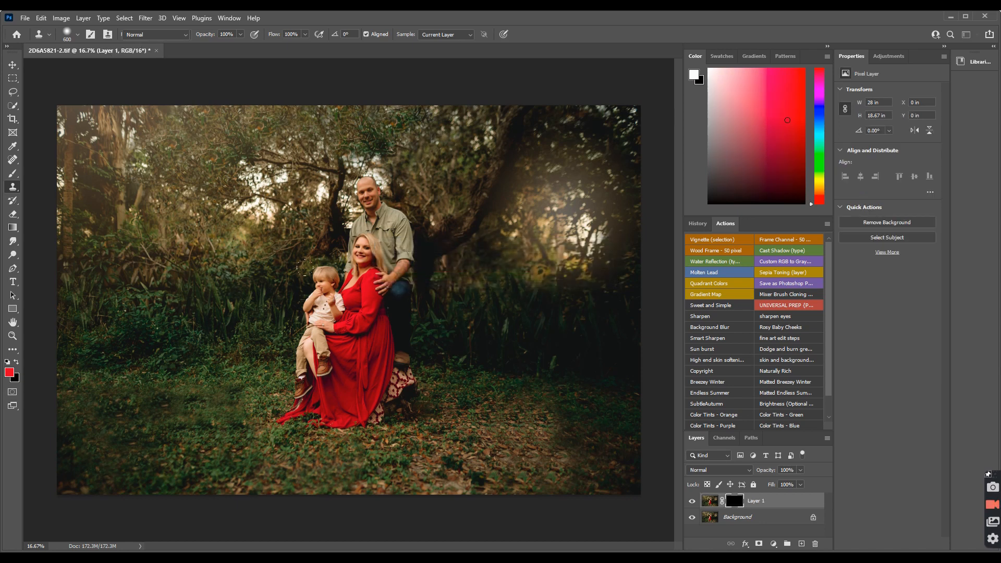
left_click(801, 471)
left_click_drag(803, 482, 781, 486)
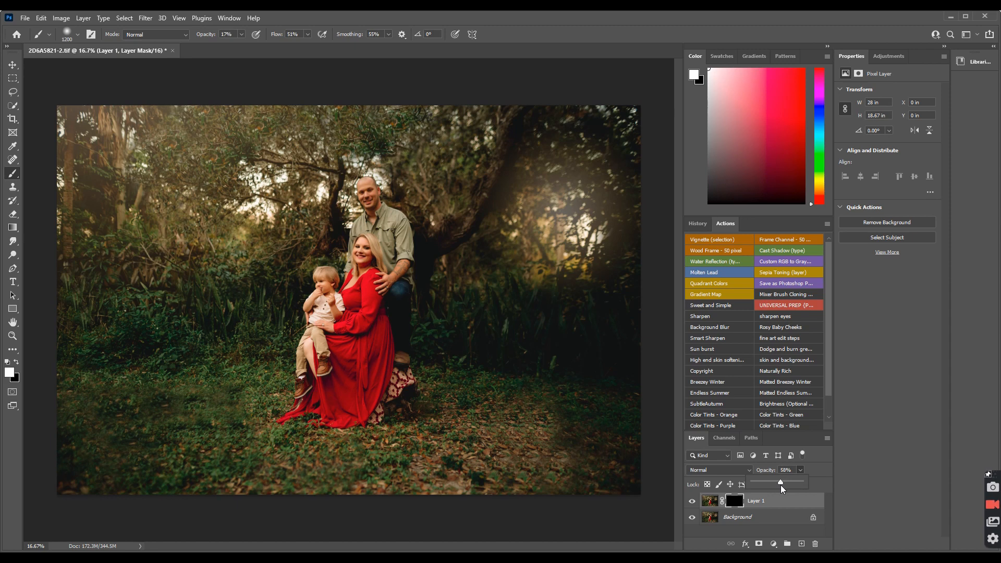
key("bracketright")
key("bracketright")
key("bracketright")
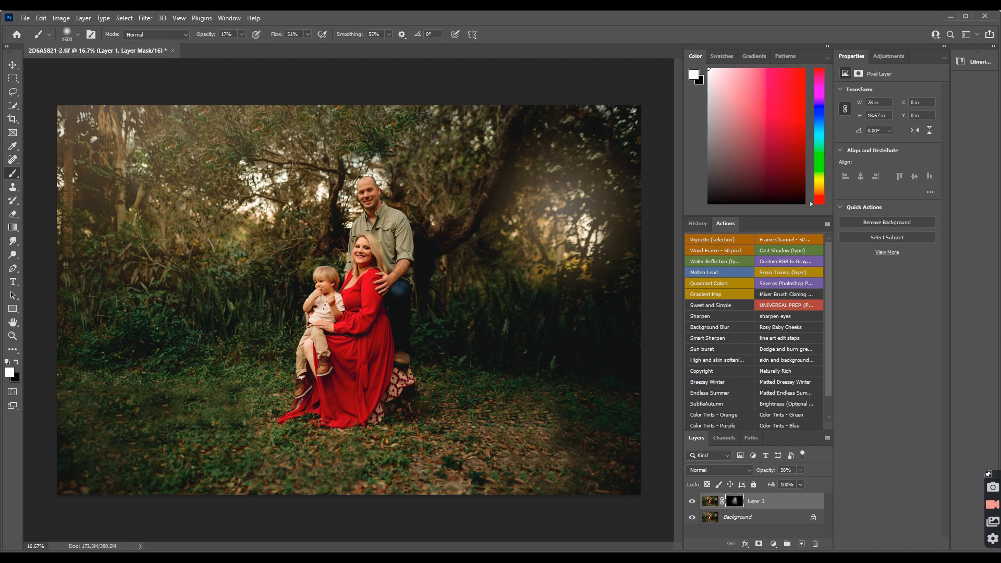
left_click(828, 438)
left_click(846, 378)
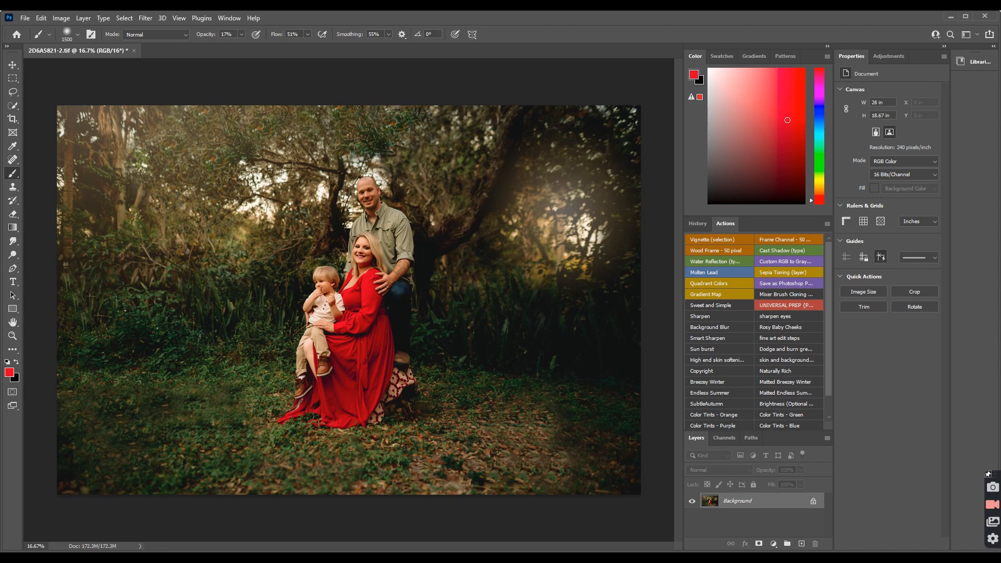
- Retouch the skirt of the red dress with the Spot Healing Brush and a soft 250 px brush using red sampled from the fabric
left_click(12, 160)
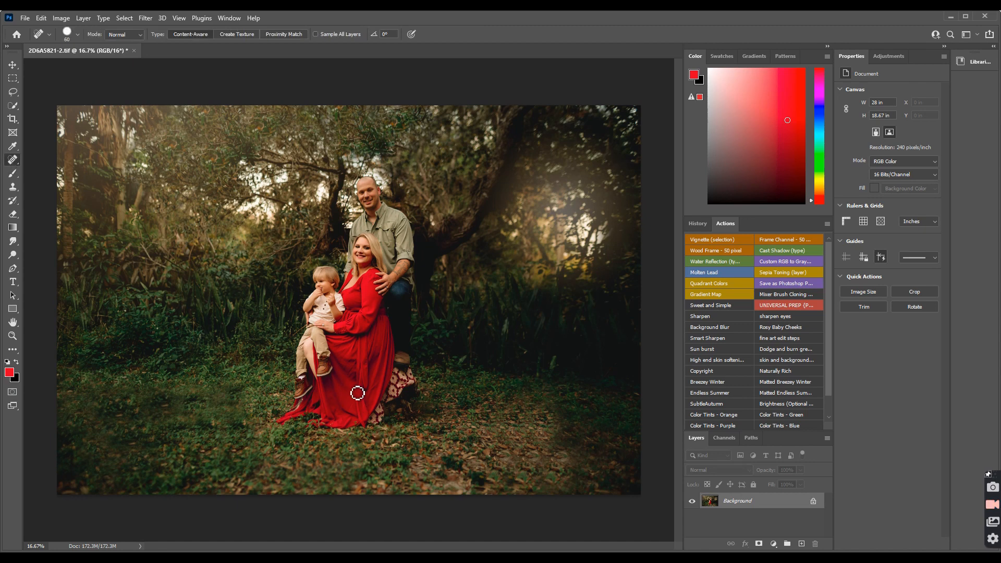
key("bracketright")
left_click(13, 173)
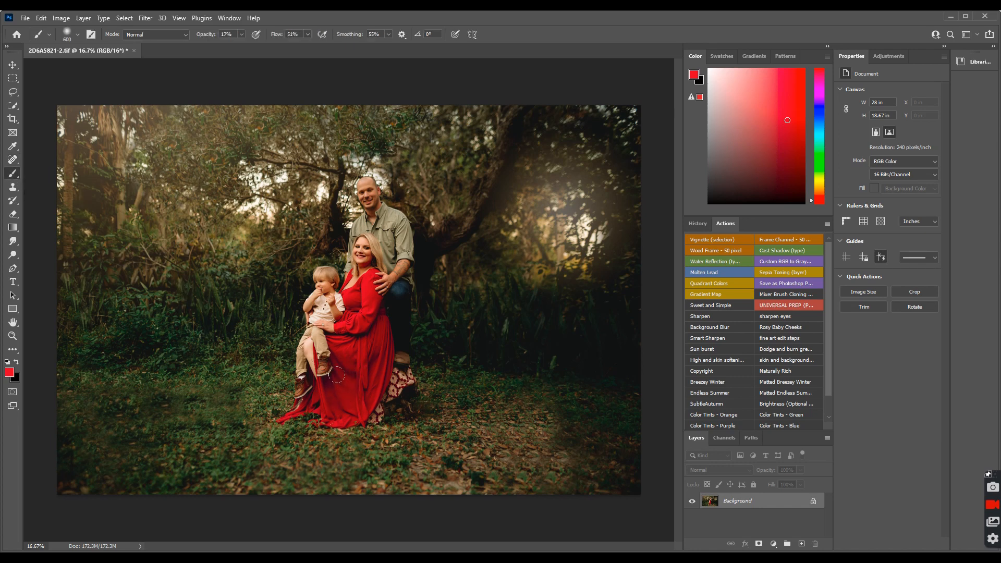
key("bracketleft")
key("bracketleft")
key("bracketleft")
key("bracketleft")
left_click(345, 383, "alt")
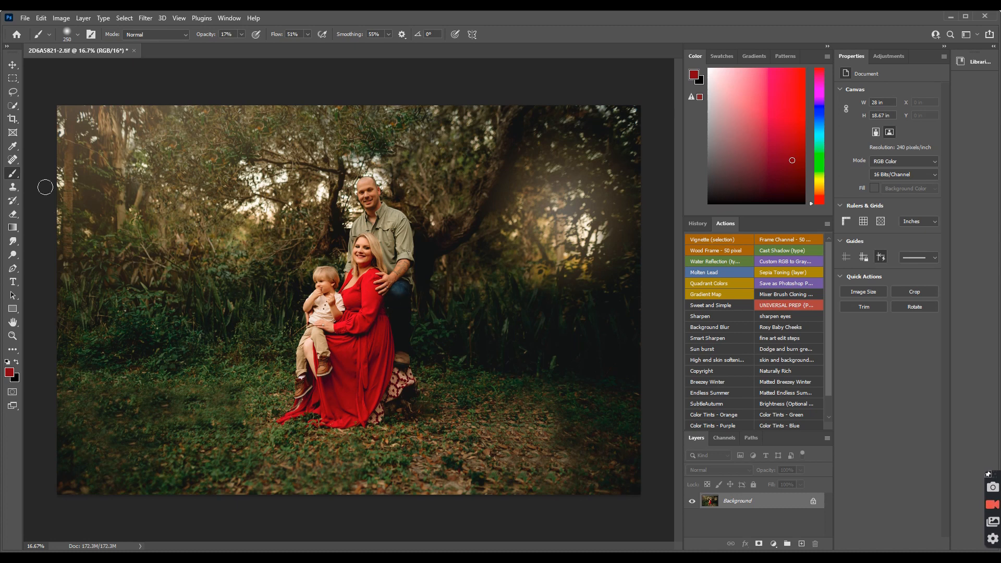
left_click(343, 355, "alt")
mouse_move(357, 322)
left_mouse_down()
mouse_move(347, 328)
mouse_move(356, 327)
left_mouse_up()
- Place Bokeh_Overlay (26) as an embedded layer and flip it horizontally
left_click(22, 20)
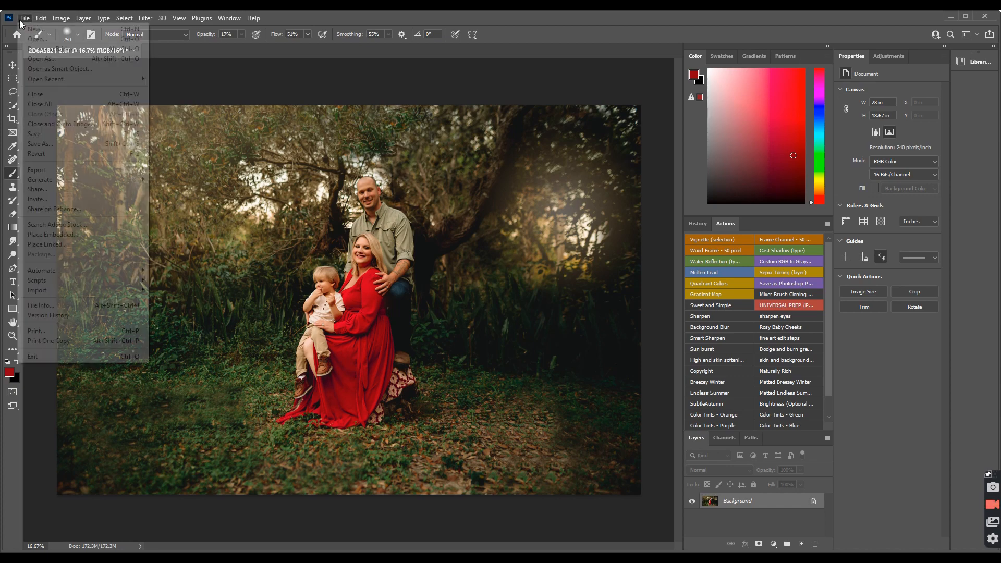
left_click(79, 234)
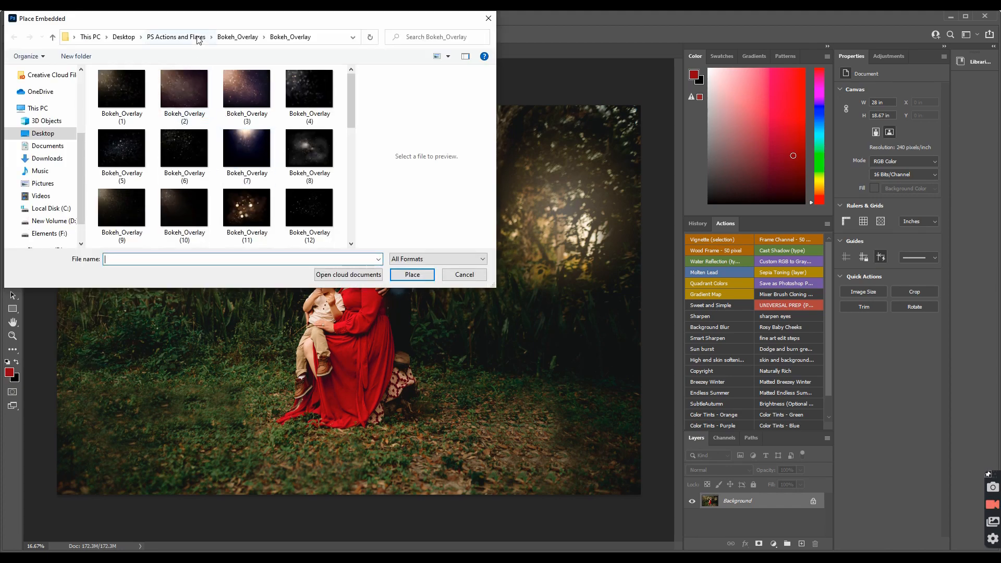
scroll(278, 208, "down", 3)
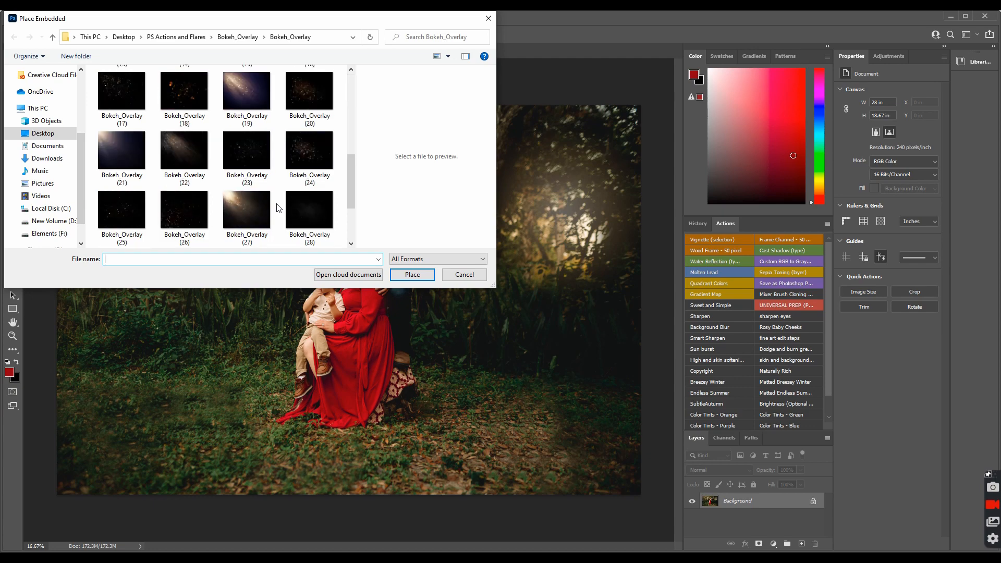
left_click(189, 220)
left_click(412, 275)
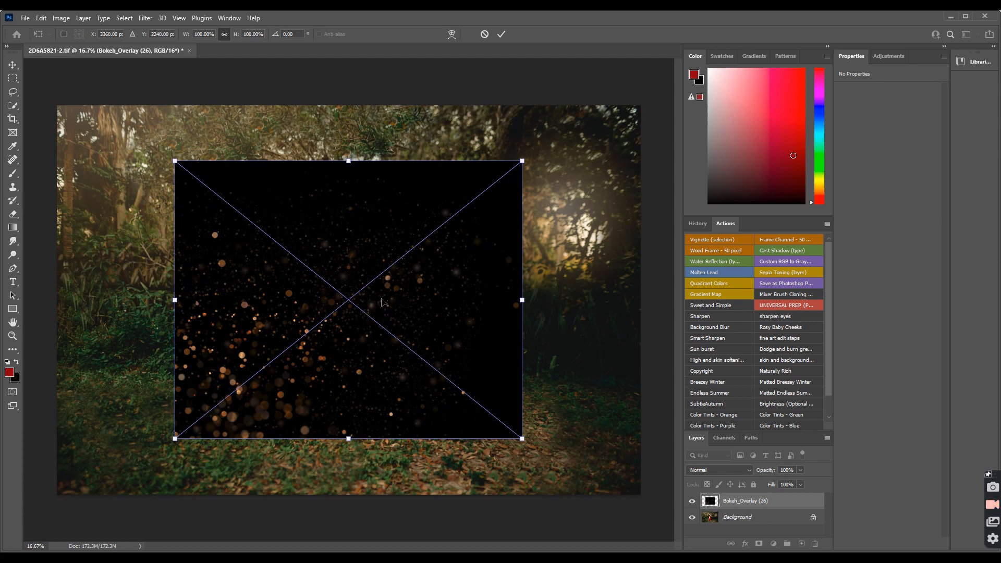
right_click(383, 301)
left_click(435, 462)
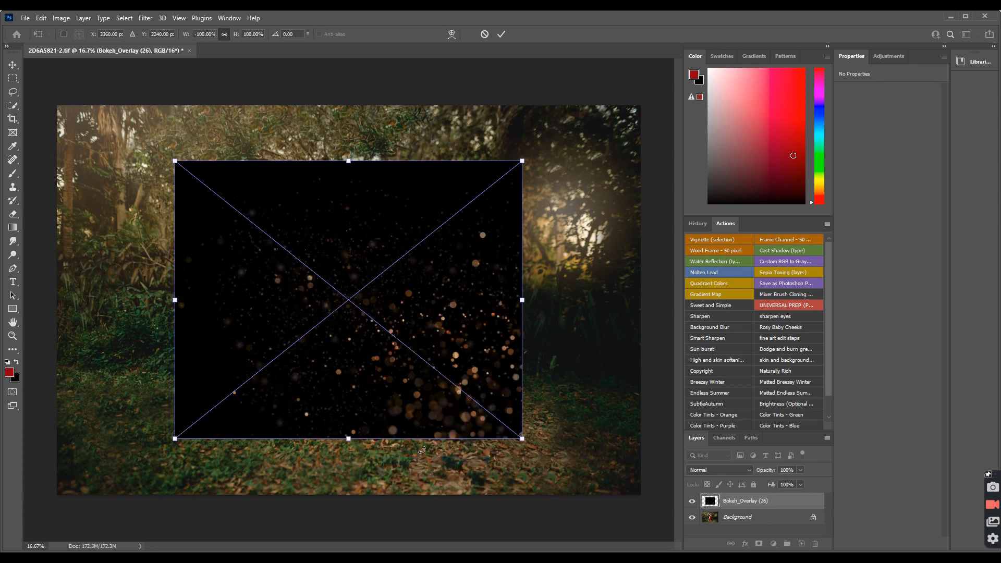
- Rotate the bokeh overlay to about 76°, scale it to about 80%, and position it over the photo's upper-left trees
left_click_drag(541, 458, 522, 133)
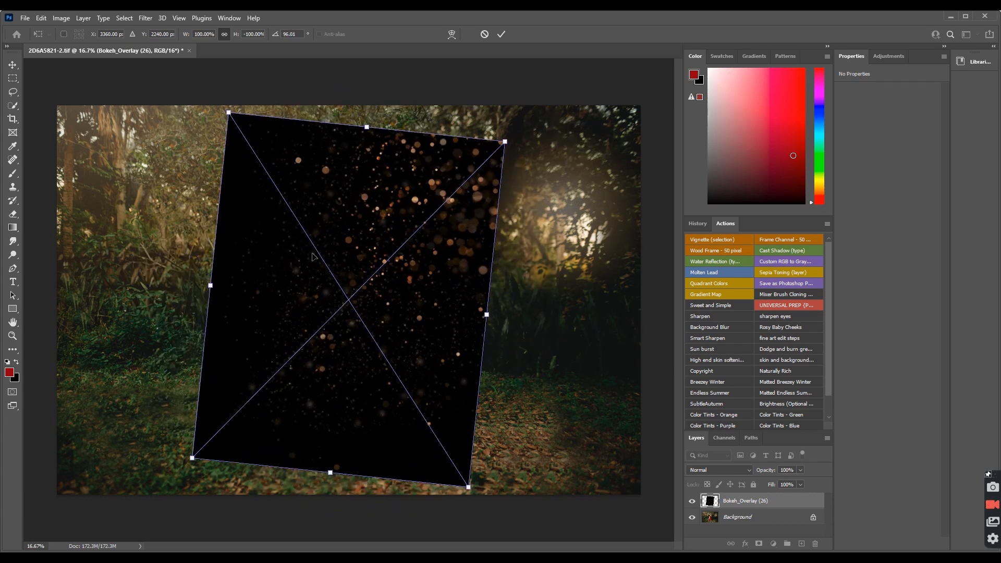
left_click_drag(313, 256, 88, 216)
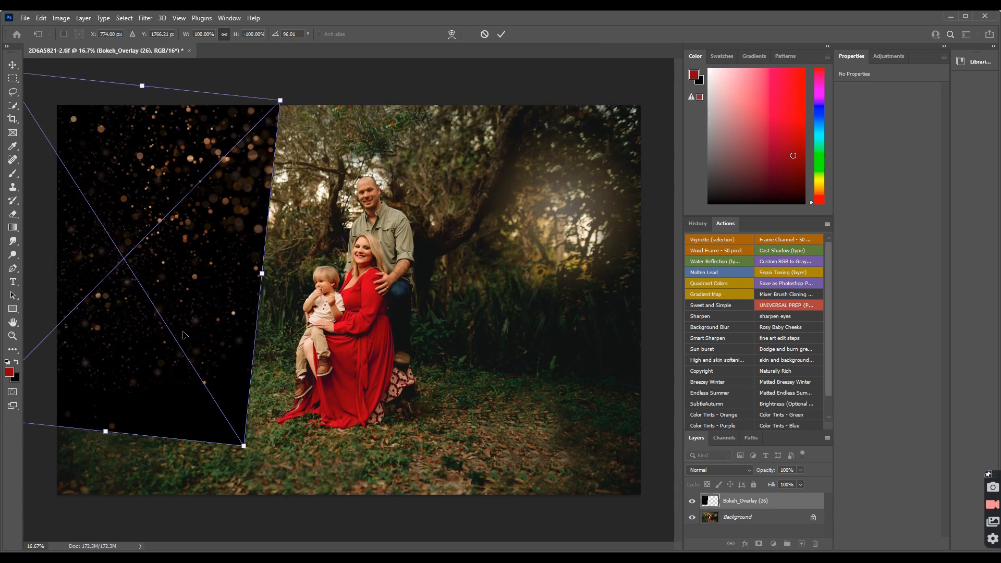
left_click_drag(262, 465, 319, 444)
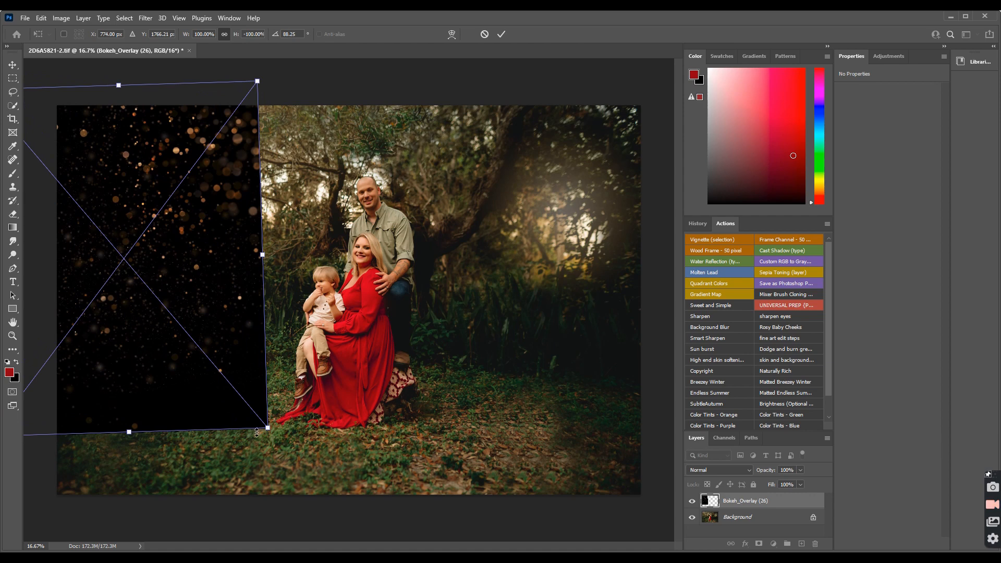
left_click_drag(257, 433, 208, 363)
left_click_drag(150, 249, 211, 263)
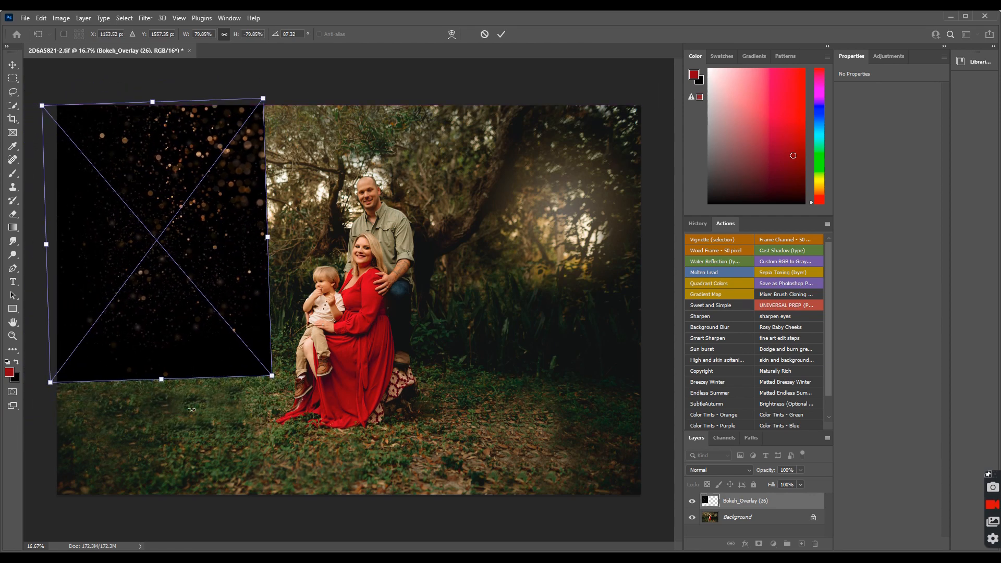
left_click_drag(191, 410, 223, 401)
left_click_drag(161, 276, 146, 263)
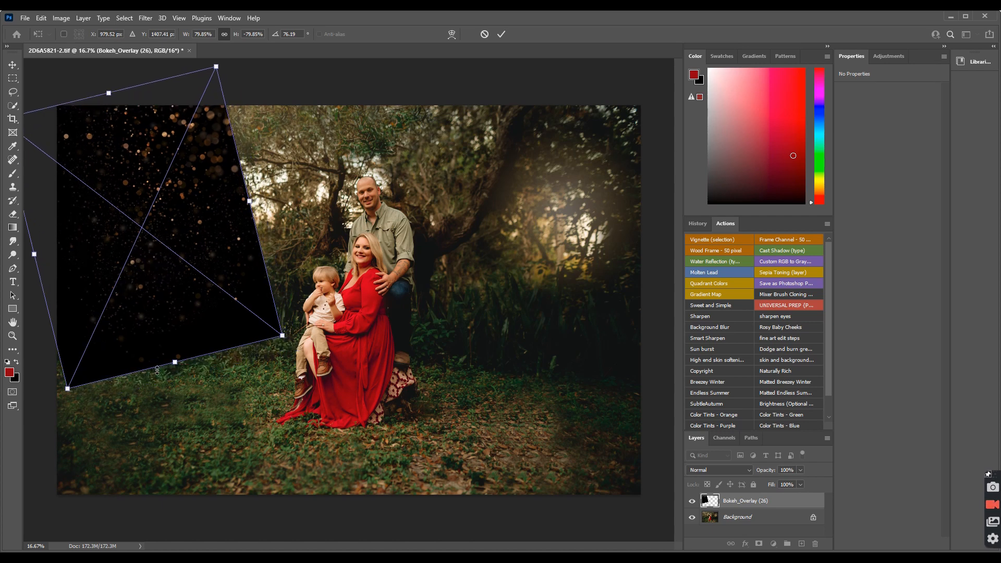
left_click_drag(172, 336, 193, 325)
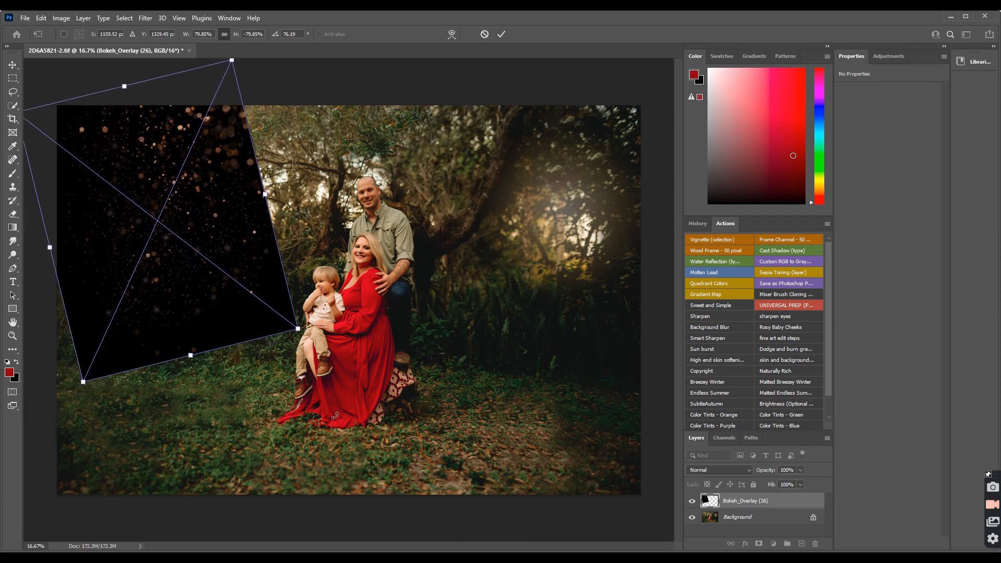
- Set the bokeh overlay's blend mode to Screen, fine-tune its position over the upper-left trees, and commit the placement
left_click(734, 470)
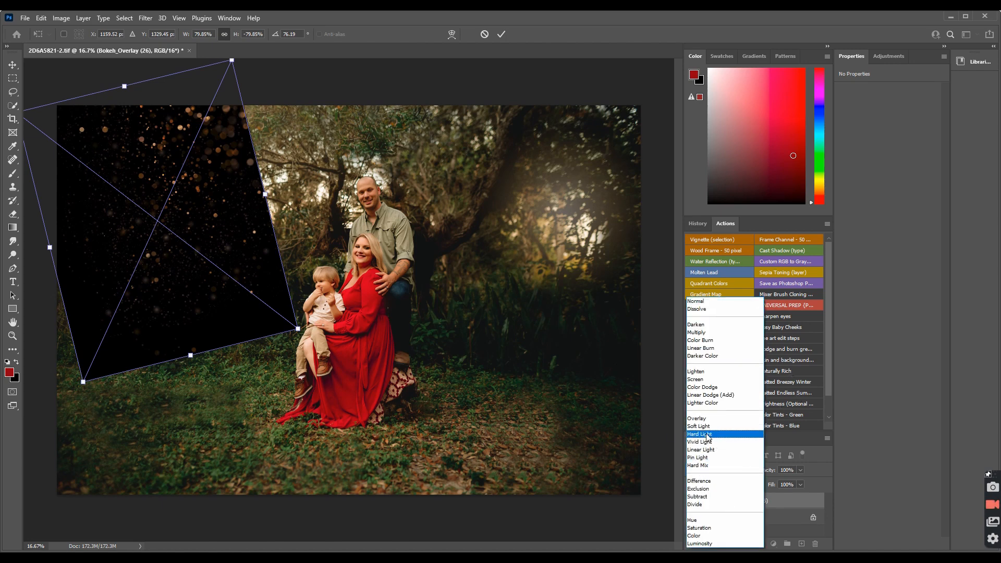
left_click(709, 384)
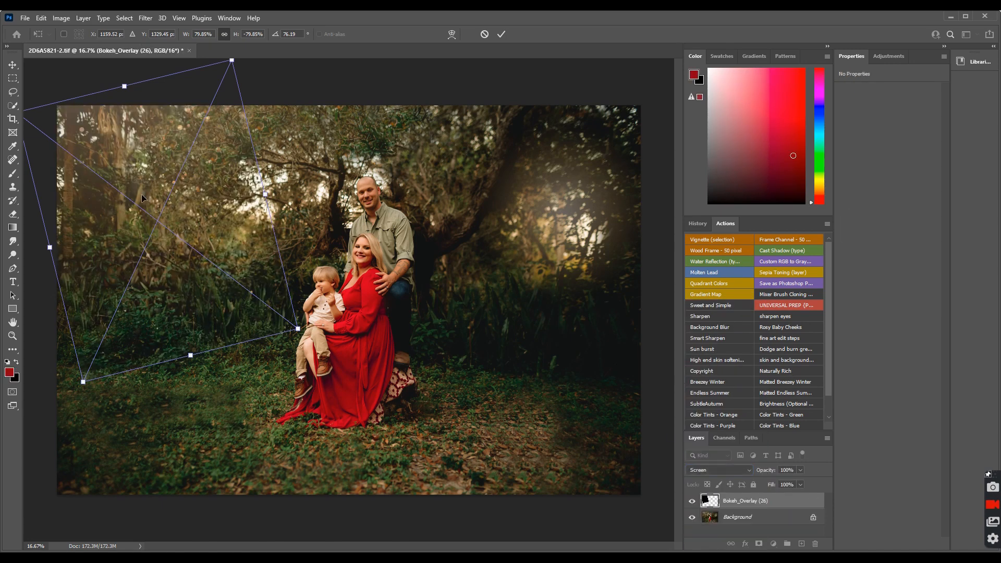
left_click_drag(168, 235, 155, 240)
left_click_drag(154, 240, 176, 258)
key("Return")
key("b")
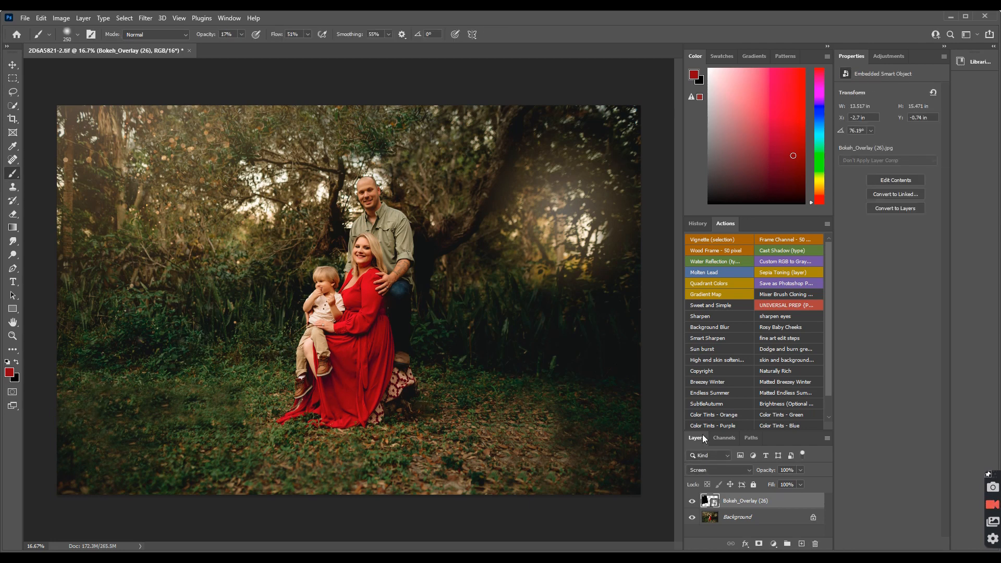
- Place Bokeh_Overlay (18) from the Bokeh_Overlay folder as an embedded layer in the family portrait
left_click(25, 18)
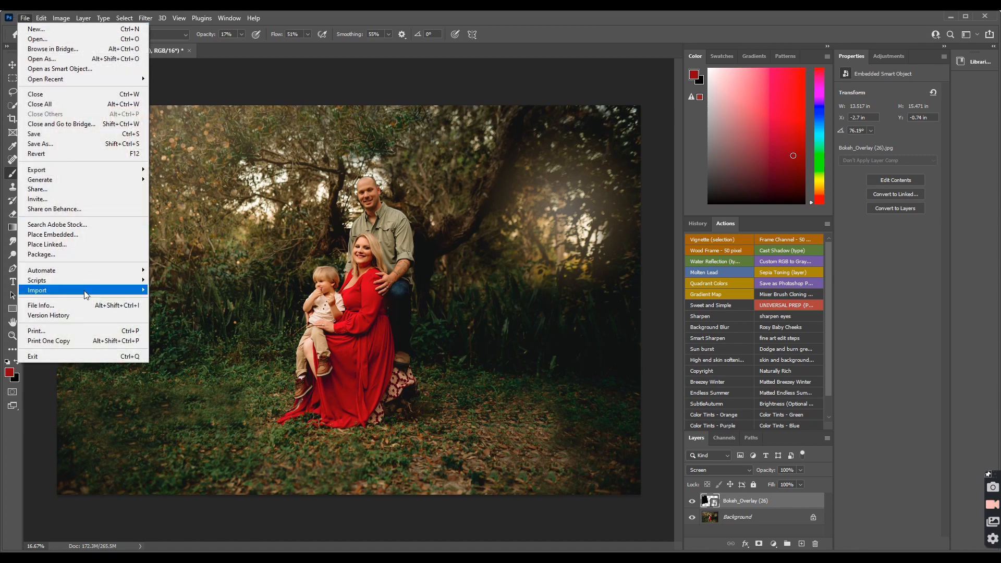
left_click(78, 234)
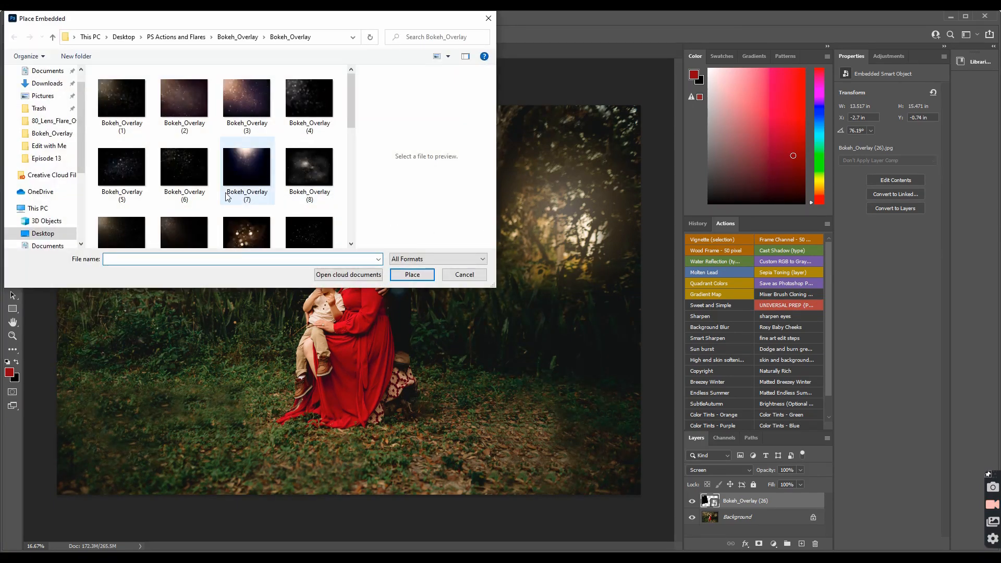
scroll(226, 192, "down", 3)
scroll(225, 192, "down", 1)
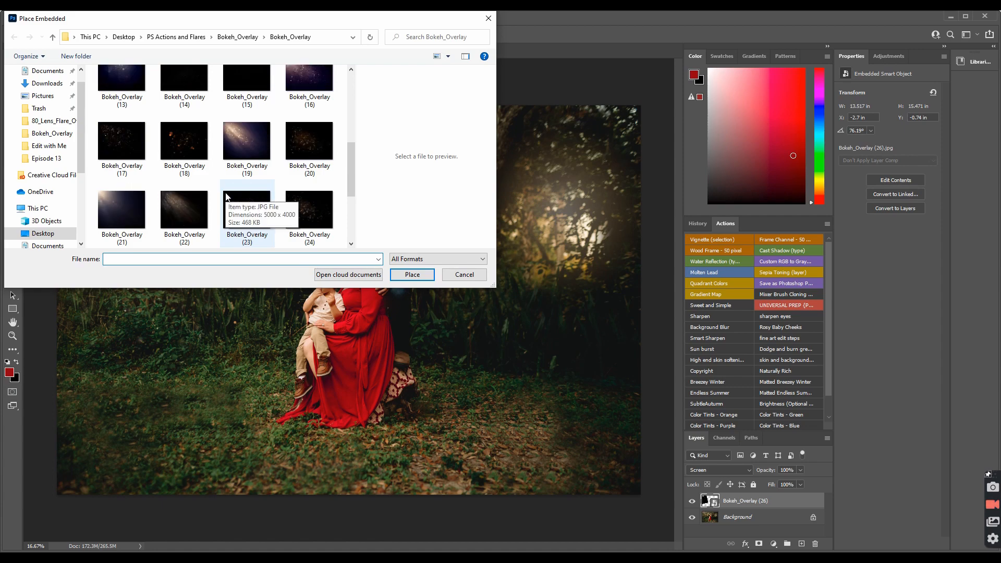
left_click(184, 141)
left_click(412, 275)
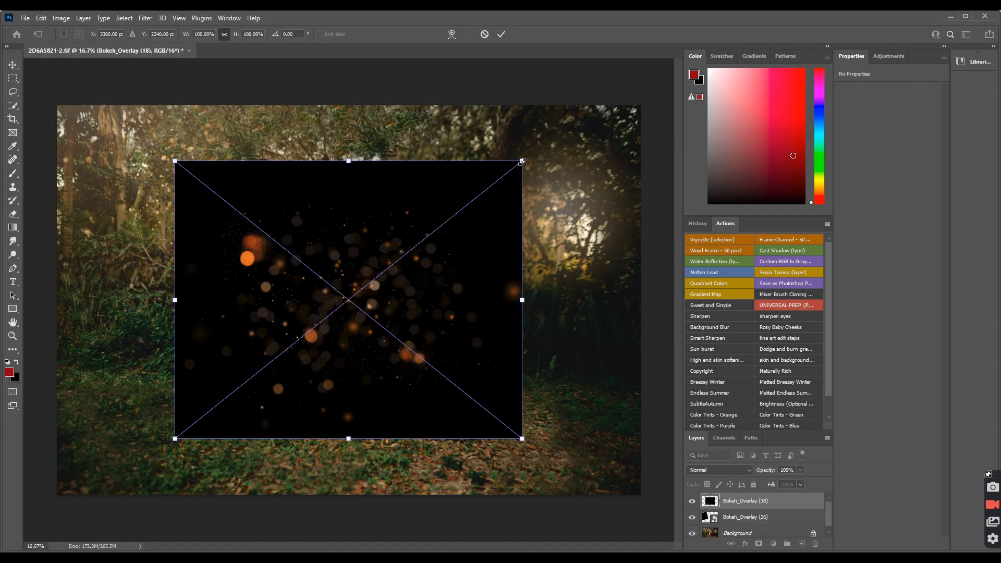
- Scale the new bokeh overlay to about 73%, rotate it to about -18°, and move it over the photo's upper-right trees
left_click_drag(522, 160, 443, 249)
left_click_drag(333, 309, 578, 158)
left_click_drag(525, 264, 530, 271)
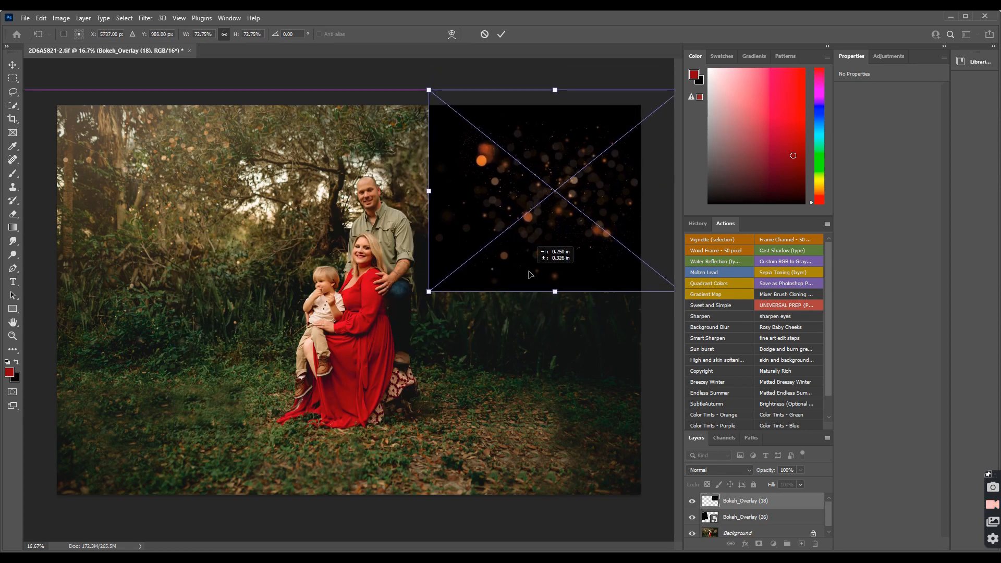
left_click_drag(450, 320, 492, 344)
left_click_drag(494, 255, 486, 240)
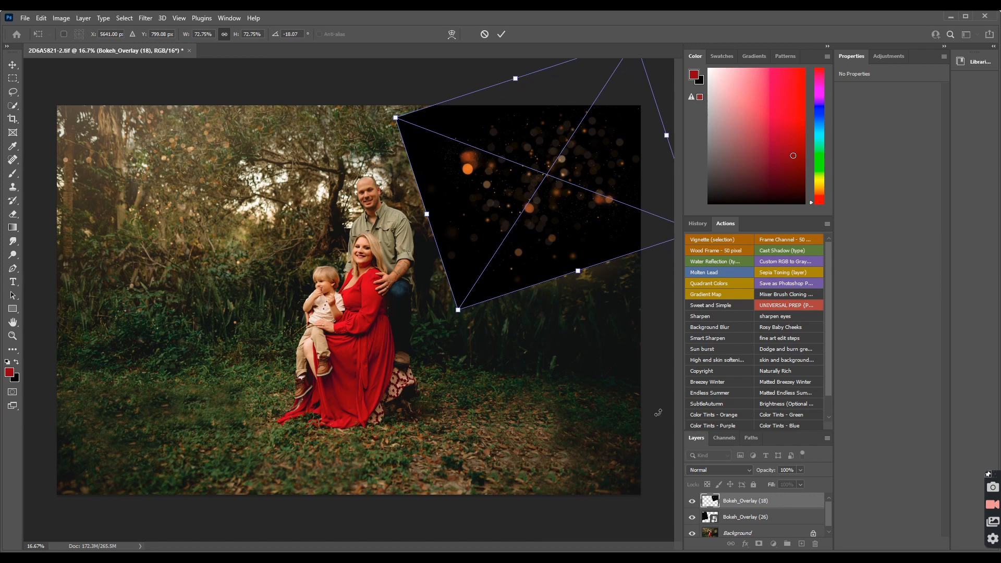
- Set the new overlay's blend mode to Screen, then shift it slightly lower and scale it to about 69%
left_click(723, 471)
left_click(701, 384)
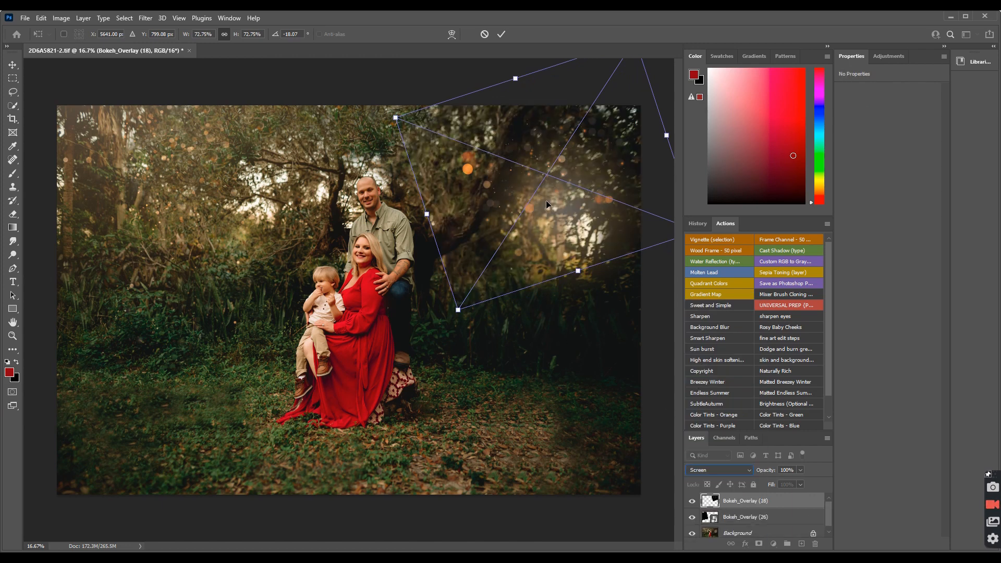
left_click_drag(542, 203, 531, 239)
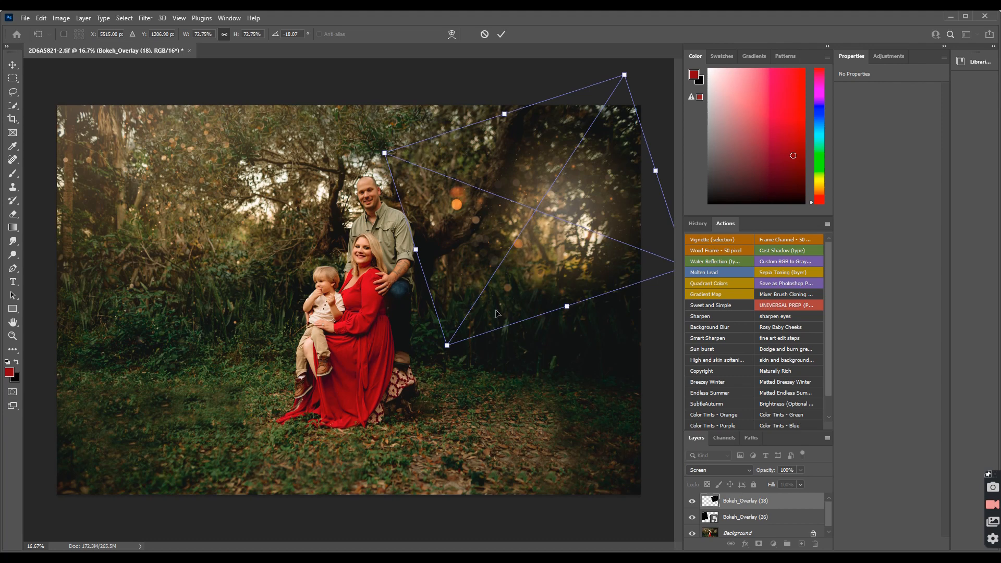
left_click_drag(447, 345, 456, 332)
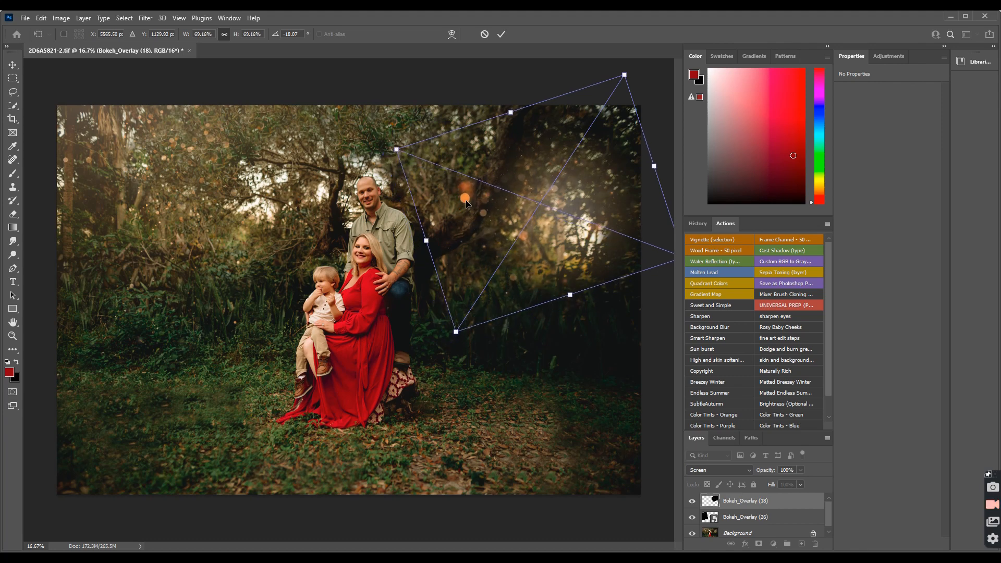
- Lower the new bokeh overlay's opacity to 66%, commit the placement, and flatten the image
left_click(801, 471)
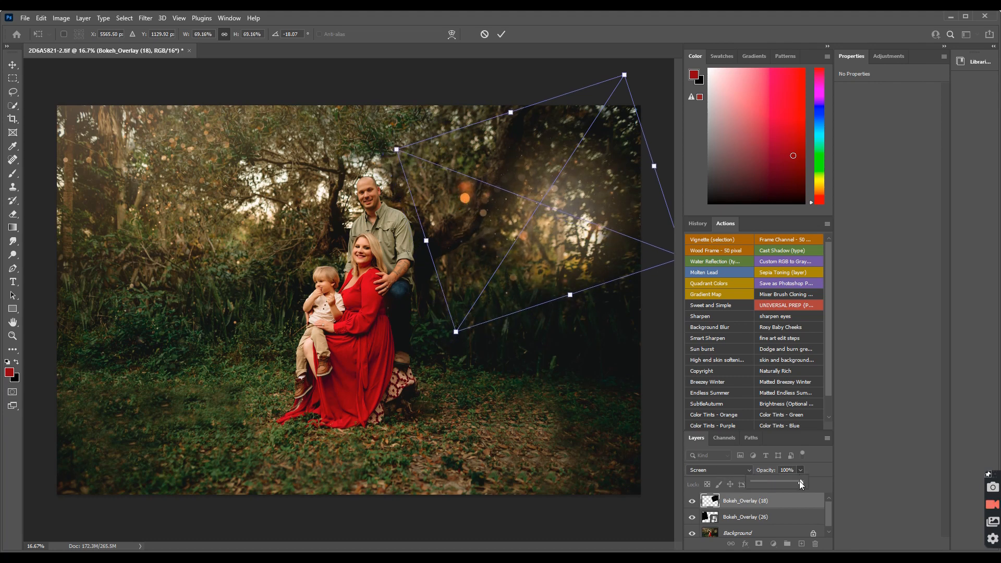
left_click_drag(800, 481, 785, 482)
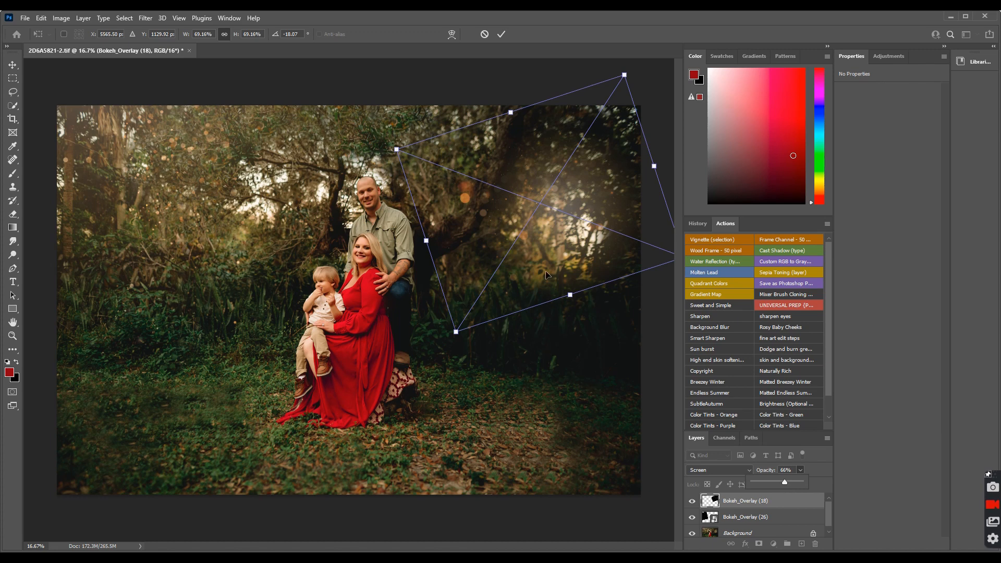
key("Return")
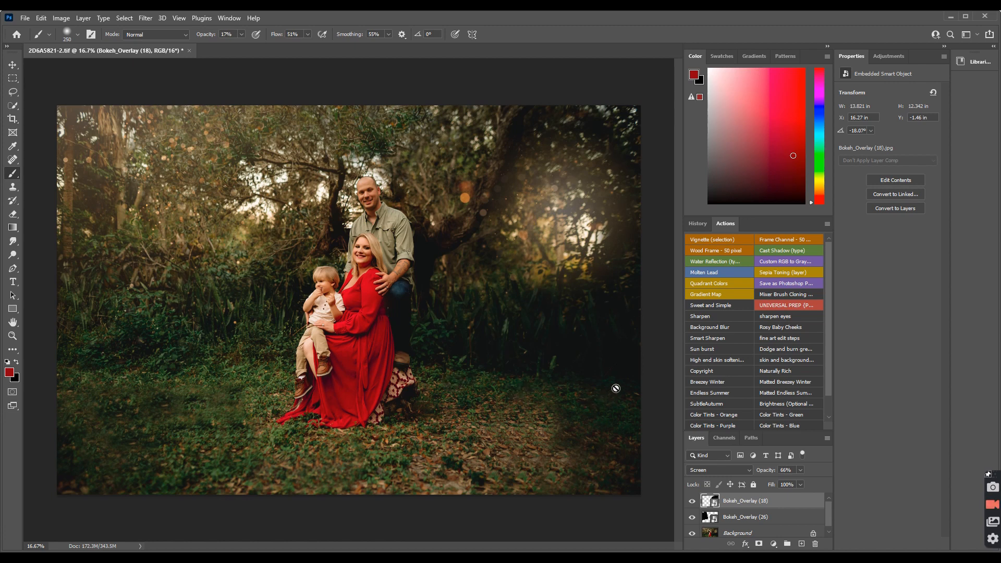
left_click(828, 440)
left_click(846, 378)
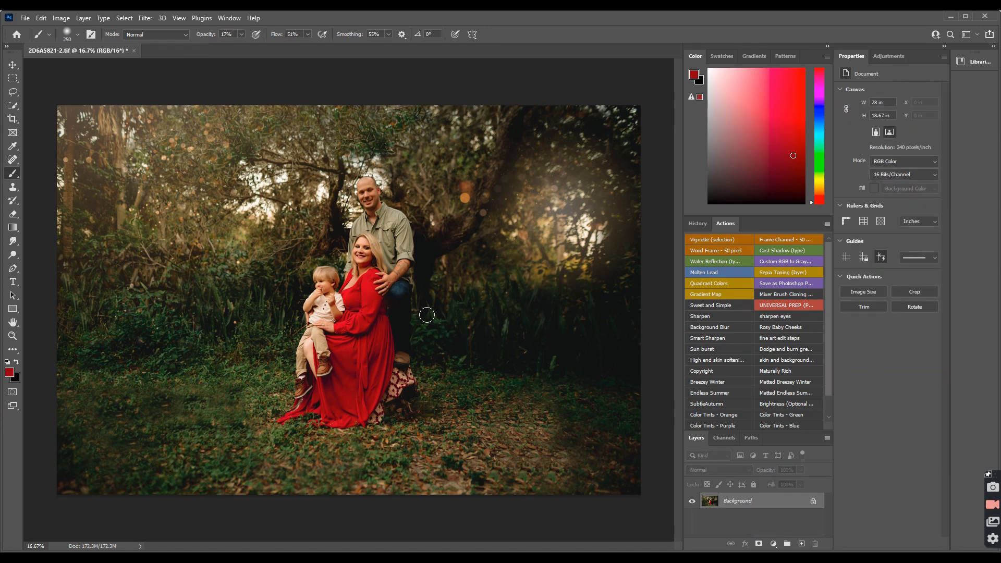
- Run the Smart Sharpen action and enlarge the brush to 900 px for painting on its layer mask
left_click(717, 339)
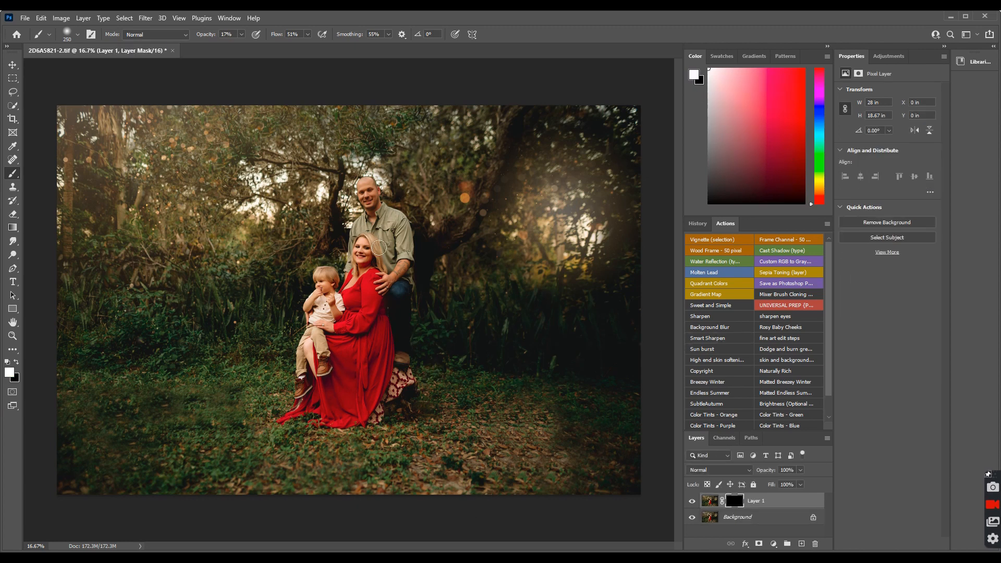
key("bracketright")
key("bracketright")
- Set the sharpening layer's opacity to 75%, paint white over the family on its mask, and flatten the image
left_click(801, 469)
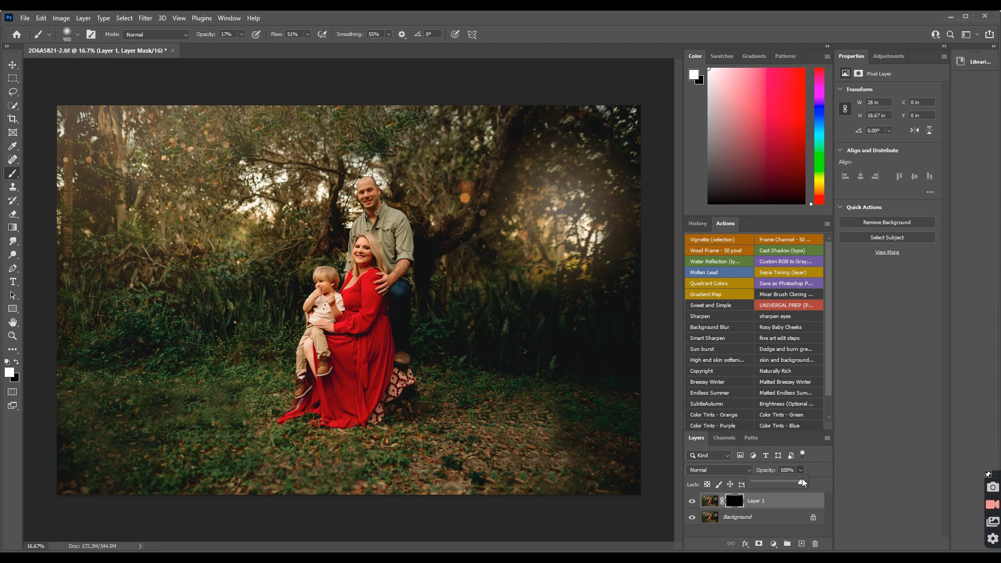
left_click_drag(803, 482, 787, 485)
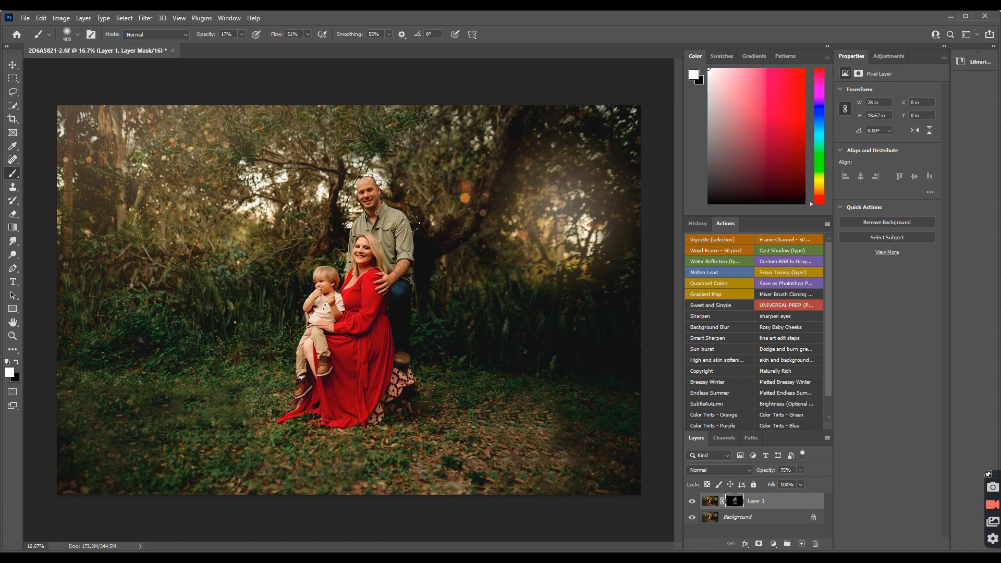
left_click(828, 438)
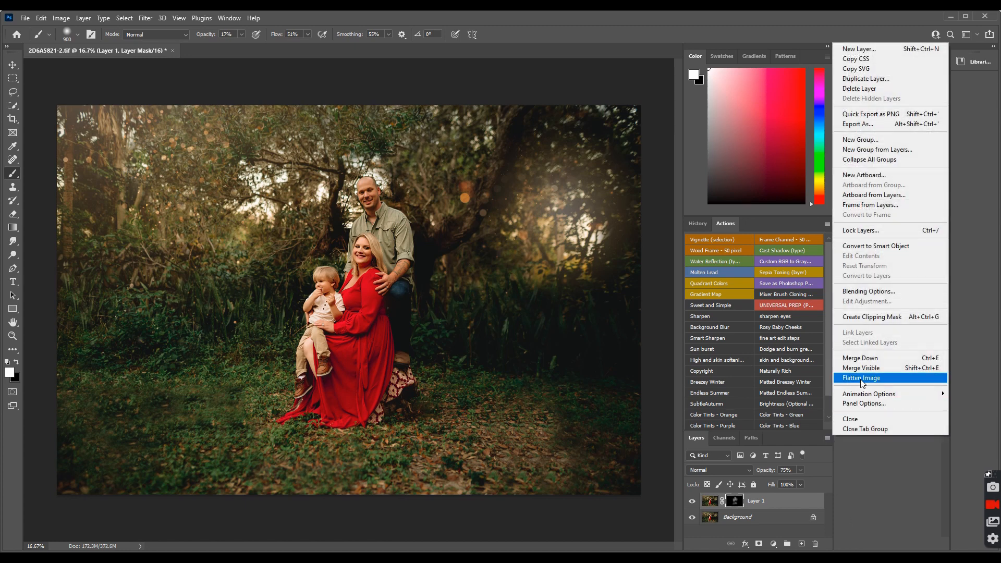
left_click(855, 377)
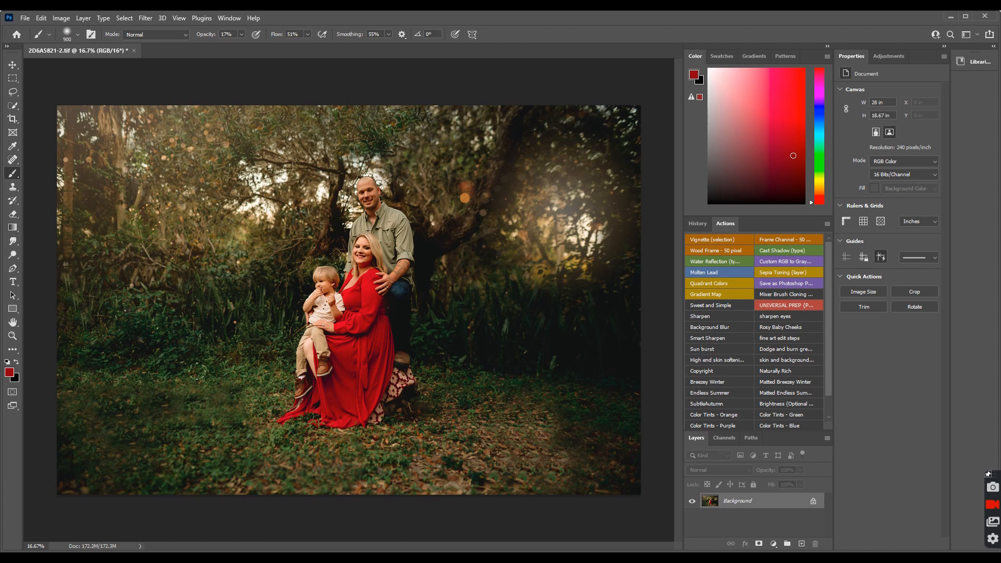
- Sample a dark color from the ground and paint over the leafy foreground beside the family with a soft 1000 px brush at 17% opacity
key("bracketleft")
key("bracketleft")
key("bracketleft")
key("bracketleft")
left_click(570, 413, "alt")
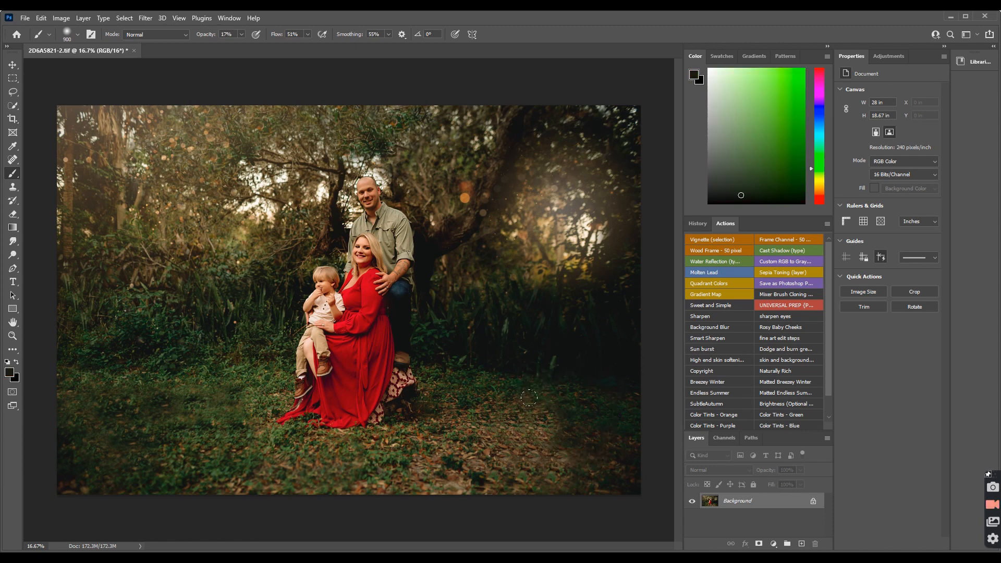
key("bracketright")
key("bracketright")
key("bracketright")
key("bracketright")
key("bracketright")
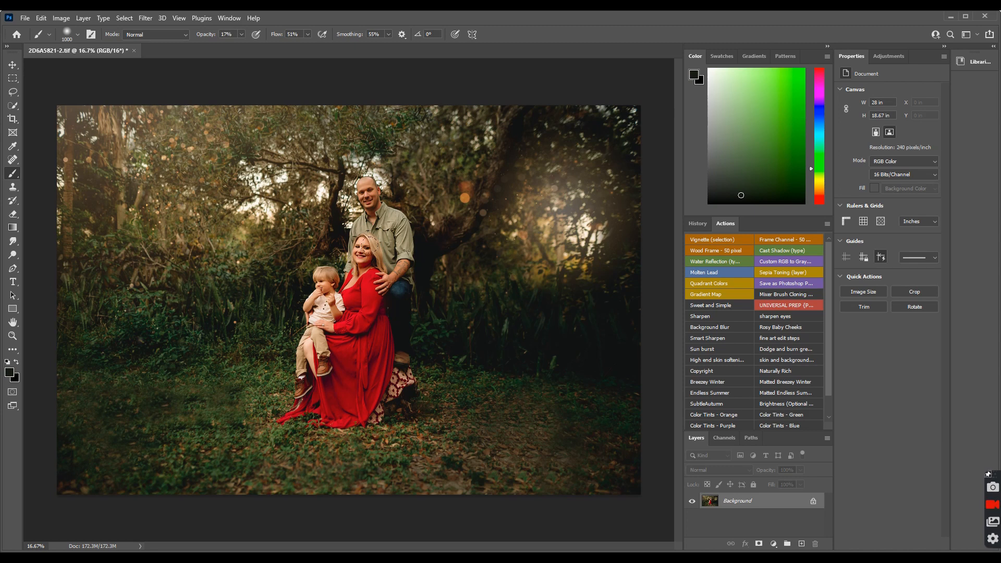
- Save the retouched portrait, close it, and switch back to Lightroom
key("ctrl+s")
left_click(143, 51)
key("alt+Tab")
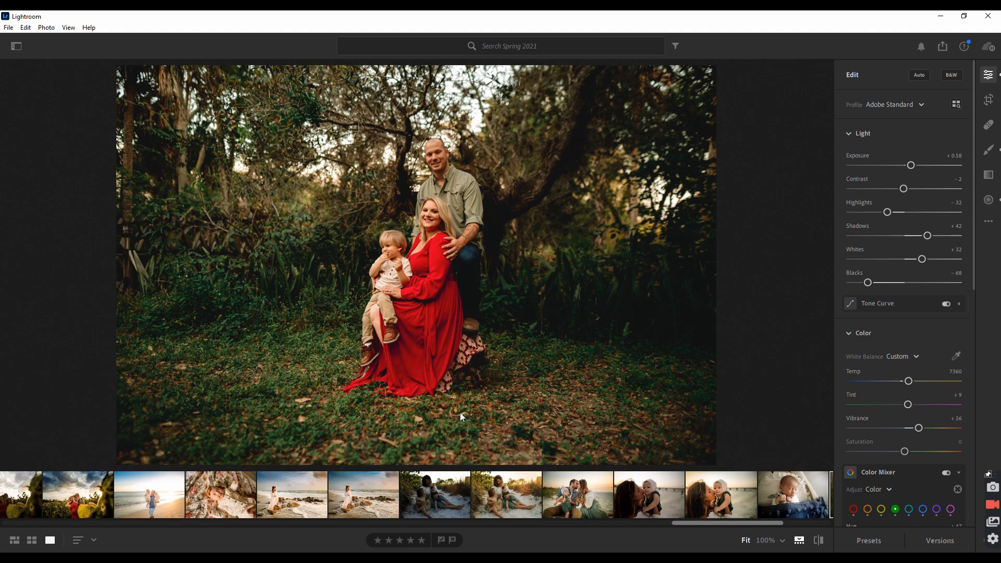
- Find the family portrait's stack in the filmstrip, open it, and compare the unedited original with the finished edit
left_click_drag(698, 524, 761, 528)
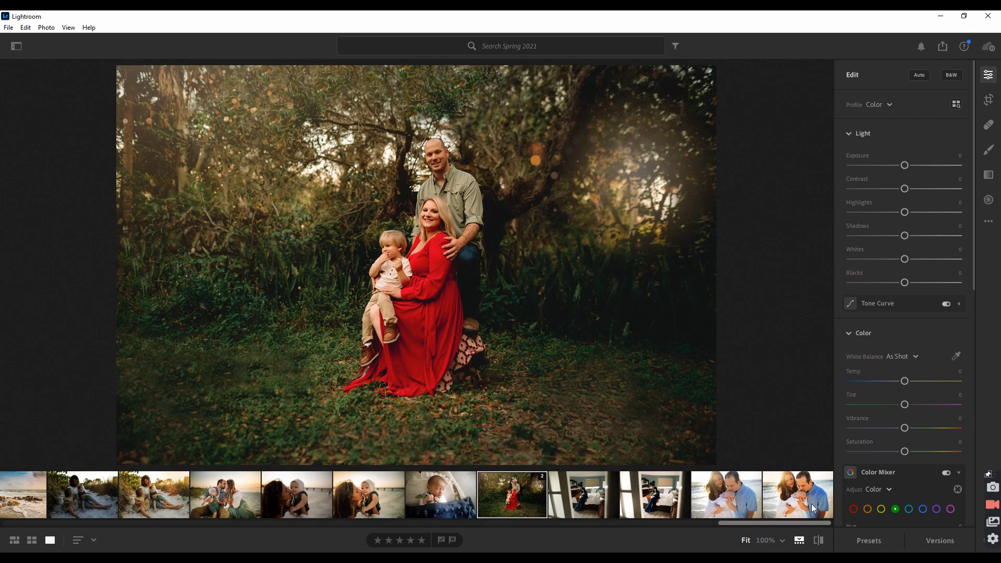
left_click_drag(522, 499, 230, 487)
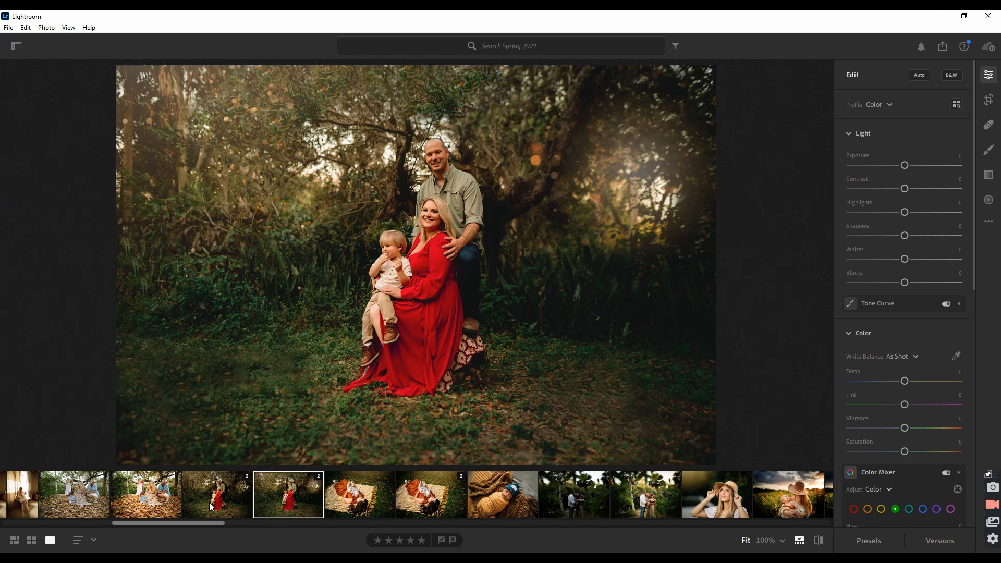
left_click(318, 477)
left_click(67, 496)
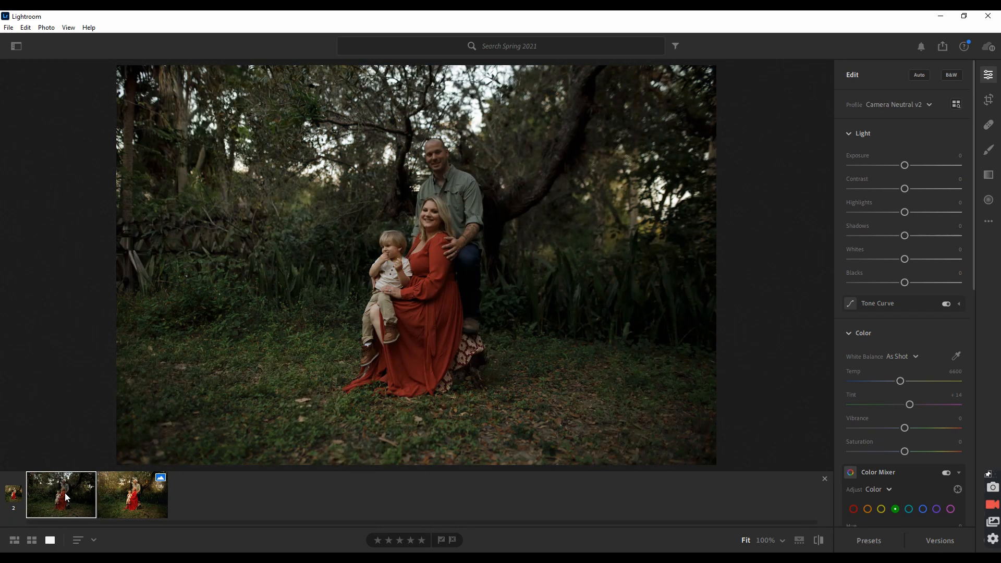
left_click(142, 495)
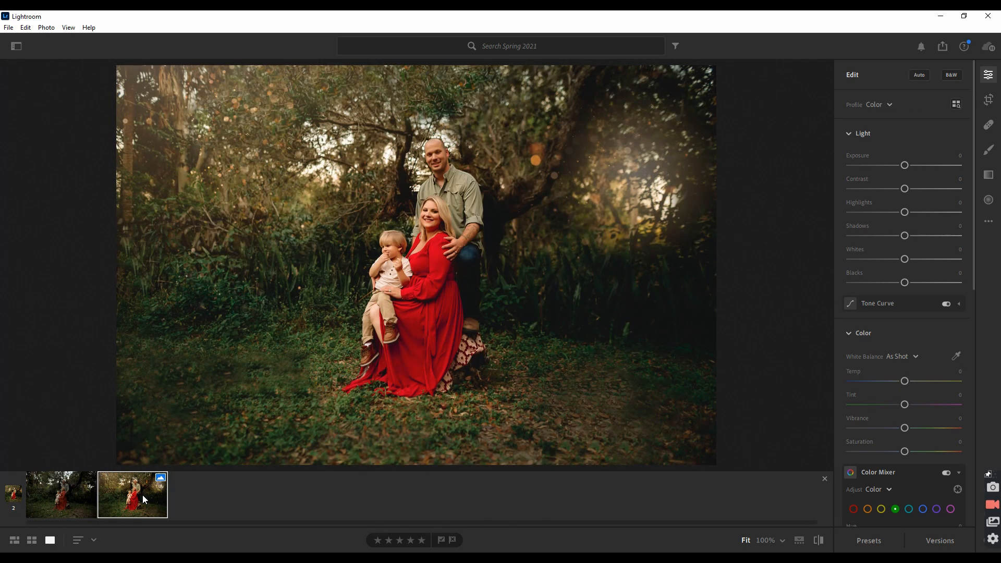